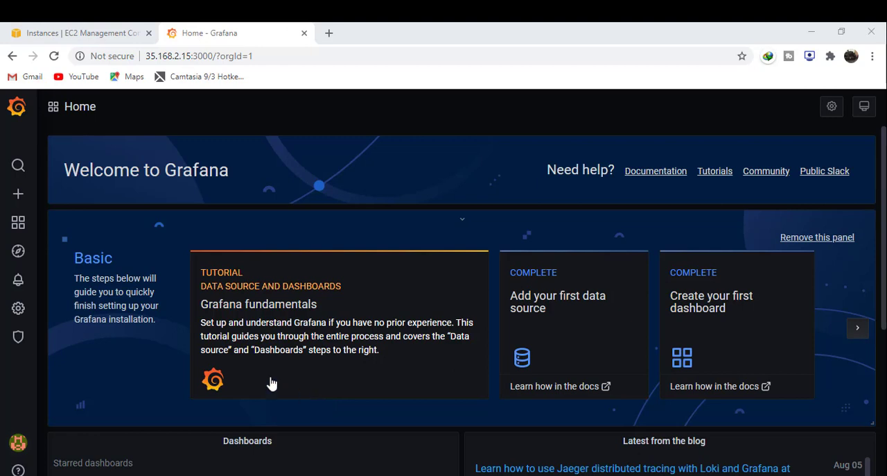
- Open the server-wide user list and review the first non-admin user's account information, permissions and organisation role
{"action": "mouse_move", "coordinate": [18, 313]}
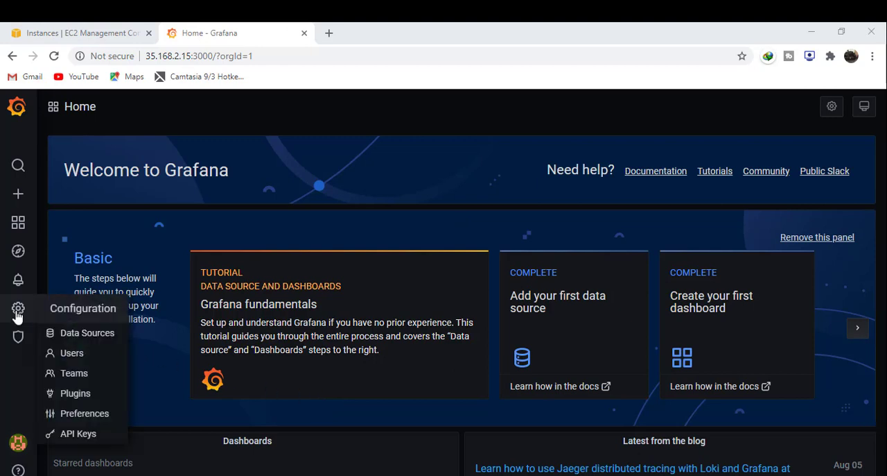
{"action": "mouse_move", "coordinate": [18, 336]}
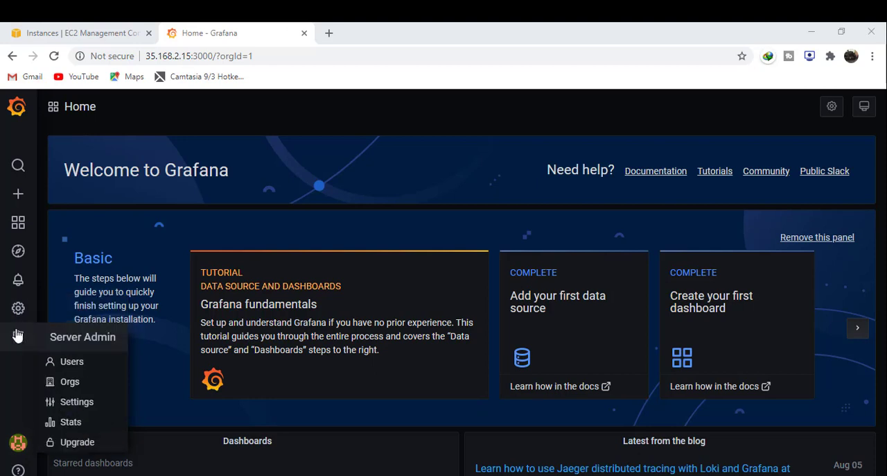
{"action": "left_click", "coordinate": [72, 362]}
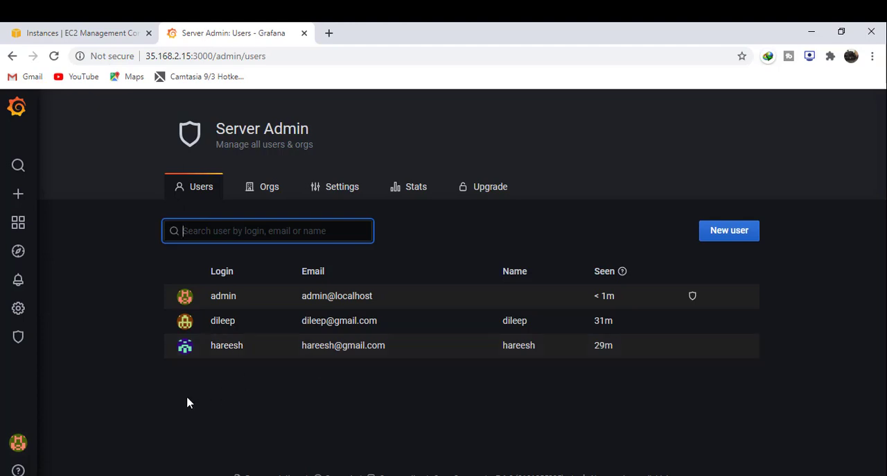
{"action": "left_click", "coordinate": [218, 331]}
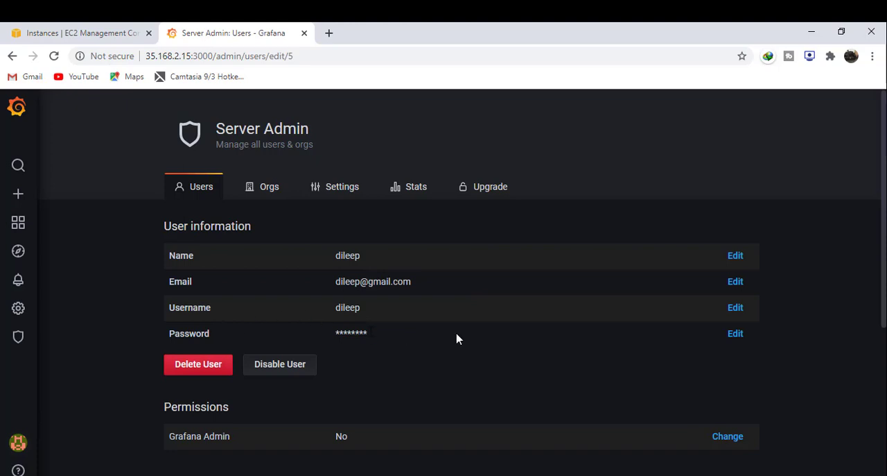
{"action": "scroll", "coordinate": [882, 246], "scroll_direction": "down", "scroll_amount": 2}
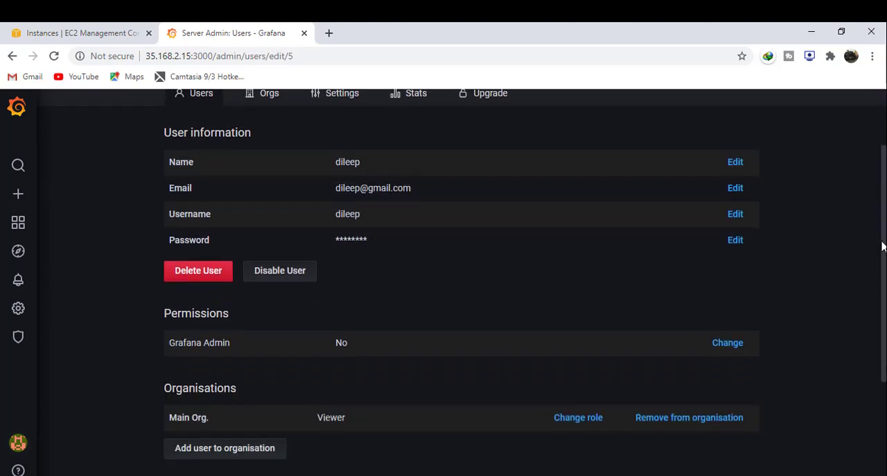
{"action": "left_click_drag", "start_coordinate": [882, 246], "coordinate": [882, 303]}
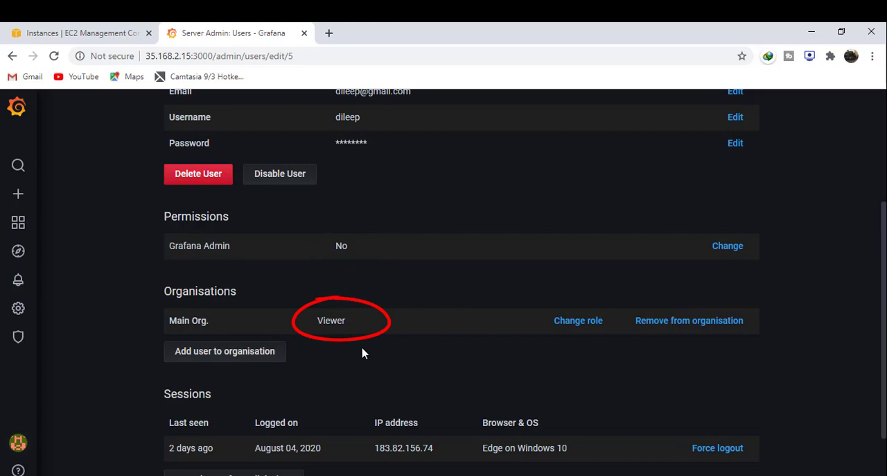
- Review the last listed user's permissions and organisation role, and return to the server admin user list
{"action": "left_click", "coordinate": [12, 57]}
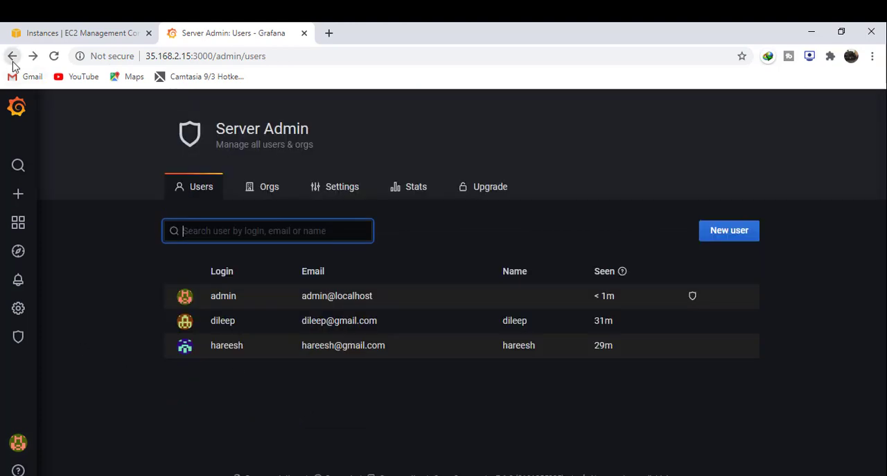
{"action": "left_click", "coordinate": [243, 349]}
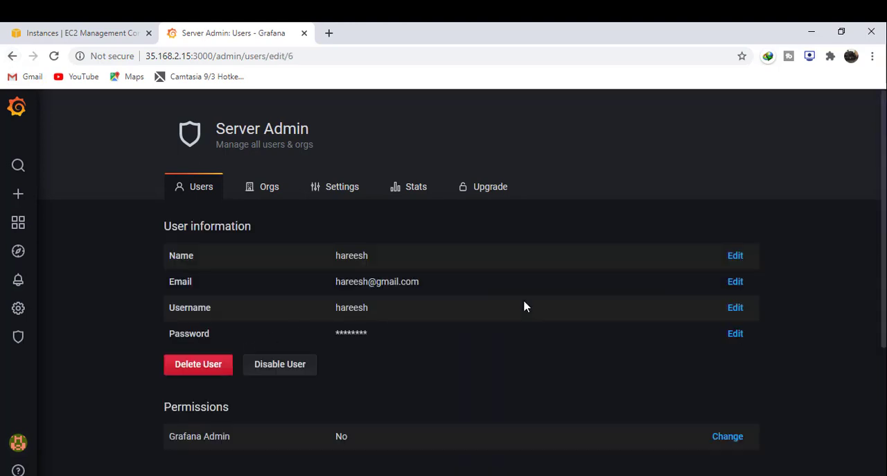
{"action": "left_click_drag", "start_coordinate": [884, 180], "coordinate": [883, 282]}
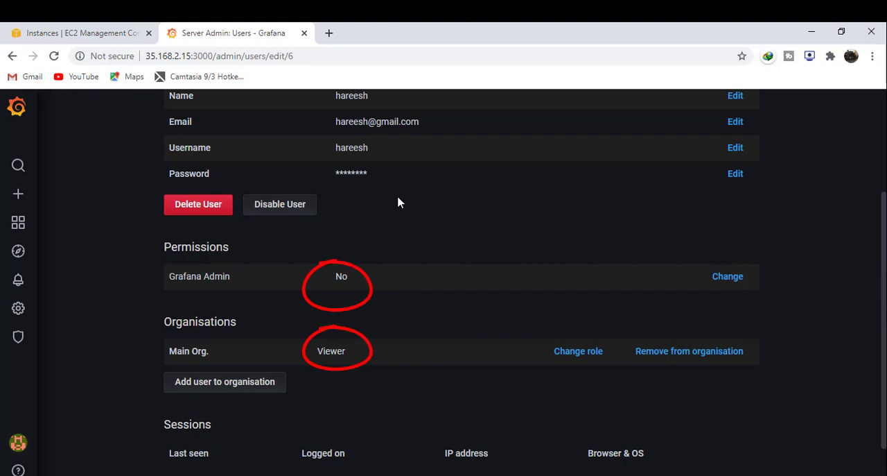
{"action": "left_click", "coordinate": [11, 58]}
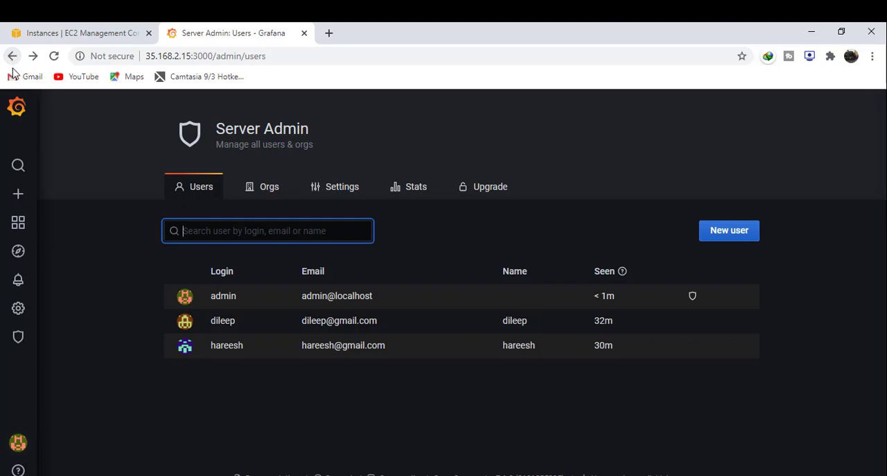
{"action": "left_click", "coordinate": [89, 340]}
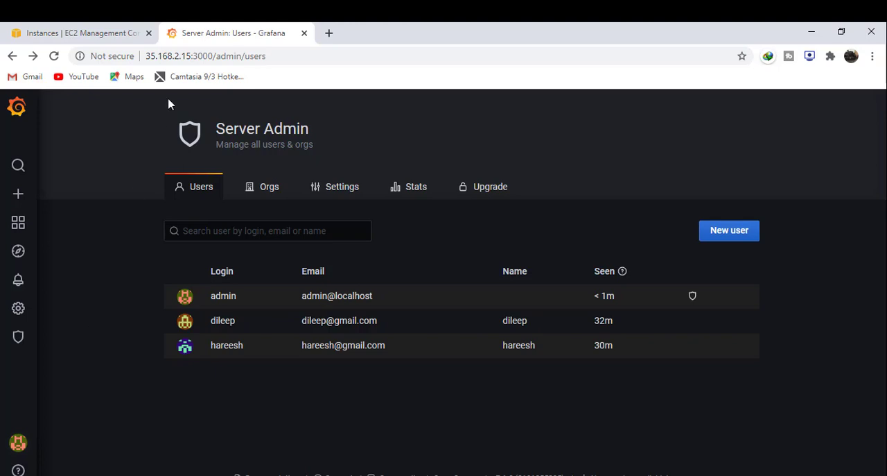
{"action": "left_click_drag", "start_coordinate": [213, 58], "coordinate": [148, 59]}
{"action": "key", "text": "ctrl+c"}
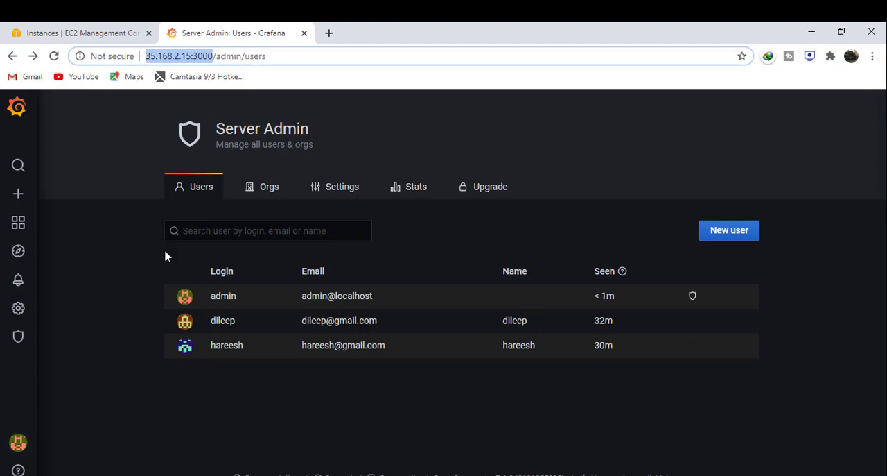
{"action": "key", "text": "alt+Tab"}
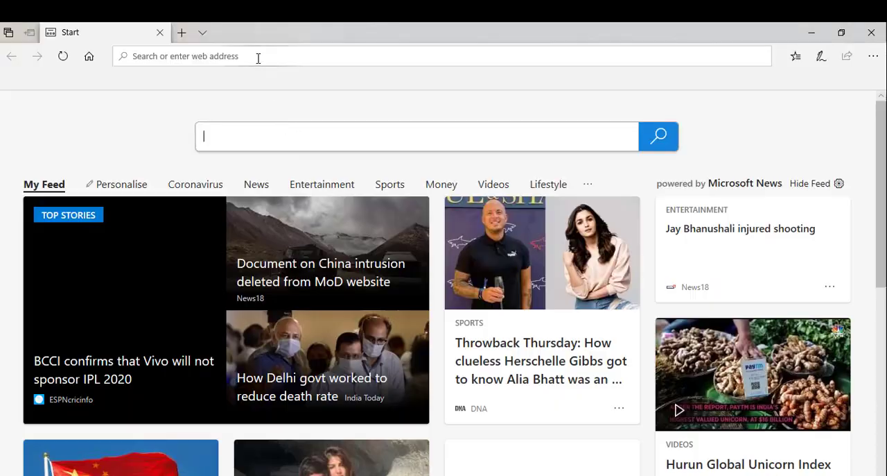
{"action": "left_click", "coordinate": [258, 56]}
{"action": "key", "text": "ctrl+v"}
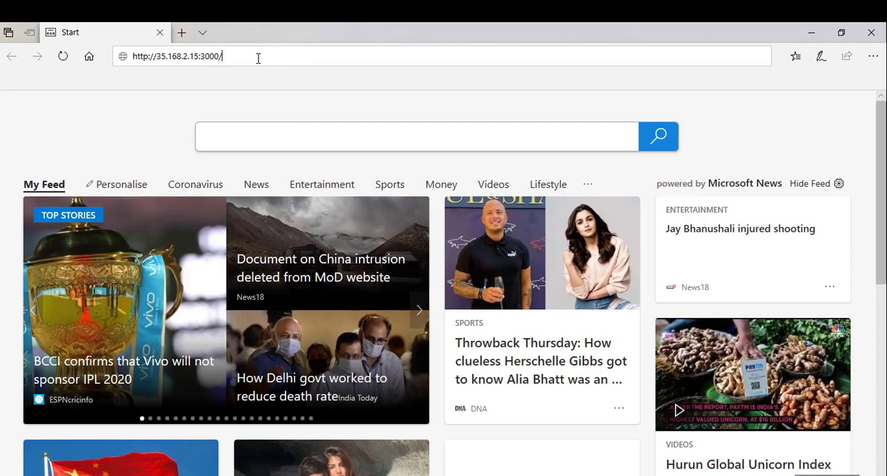
{"action": "key", "text": "Return"}
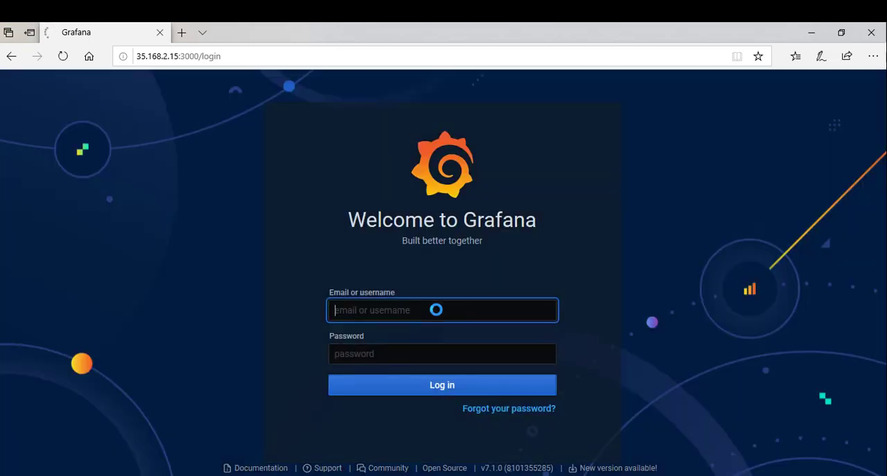
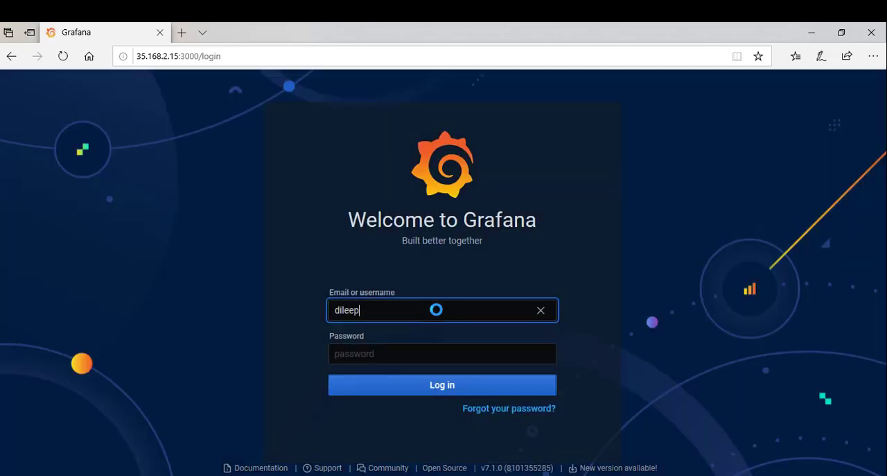
- Log in to Grafana with the first non-admin user's username and password, declining to save the password in the browser
{"action": "key", "text": "Tab"}
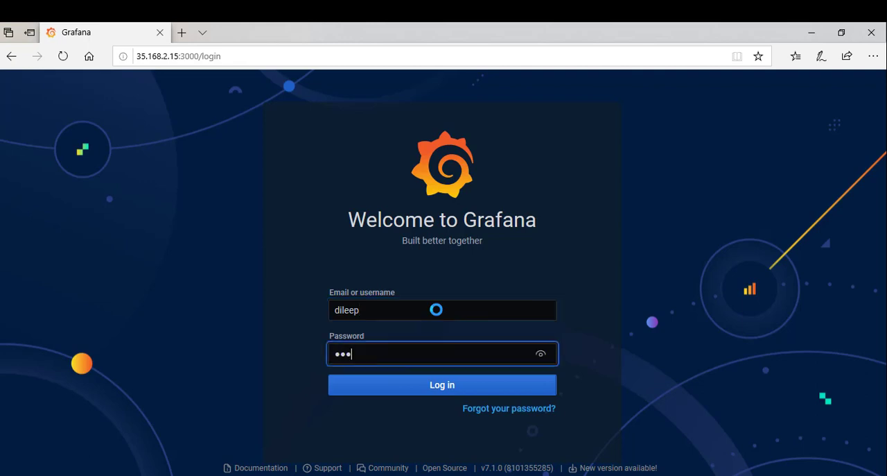
{"action": "left_click", "coordinate": [426, 385]}
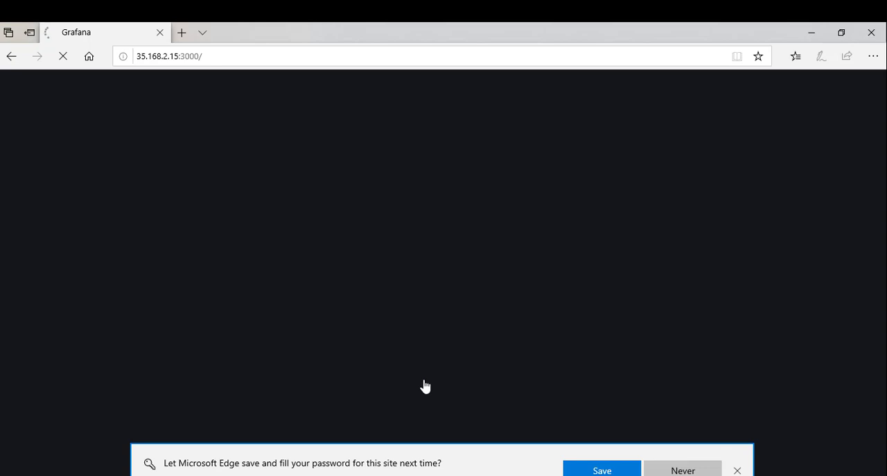
{"action": "left_click", "coordinate": [683, 470]}
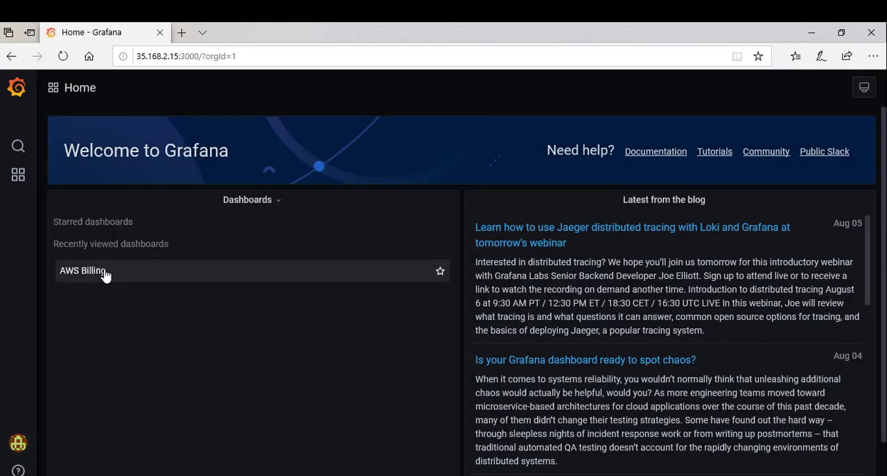
- Open the AWS Billing dashboard and view its estimated charges over the Last 90 days
{"action": "left_click", "coordinate": [104, 275]}
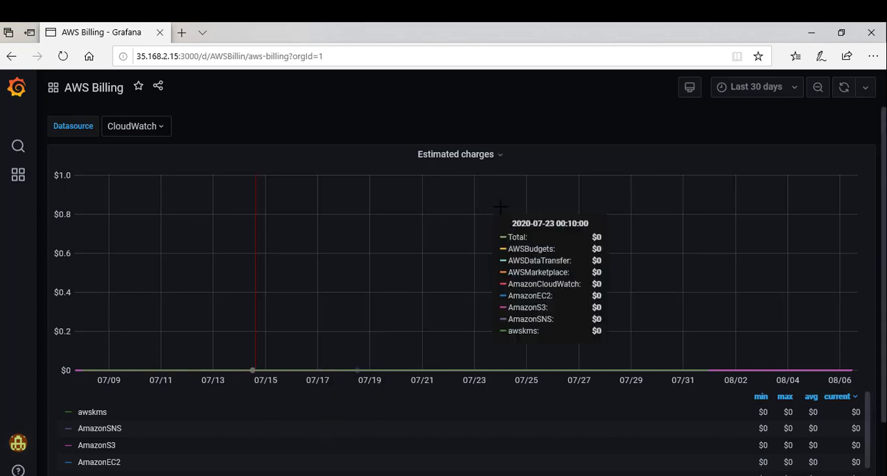
{"action": "left_click", "coordinate": [773, 101]}
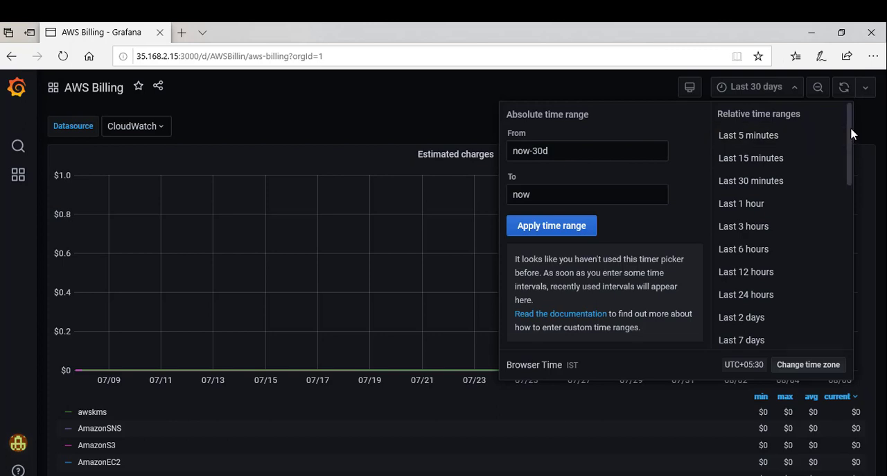
{"action": "left_click_drag", "start_coordinate": [851, 131], "coordinate": [852, 173]}
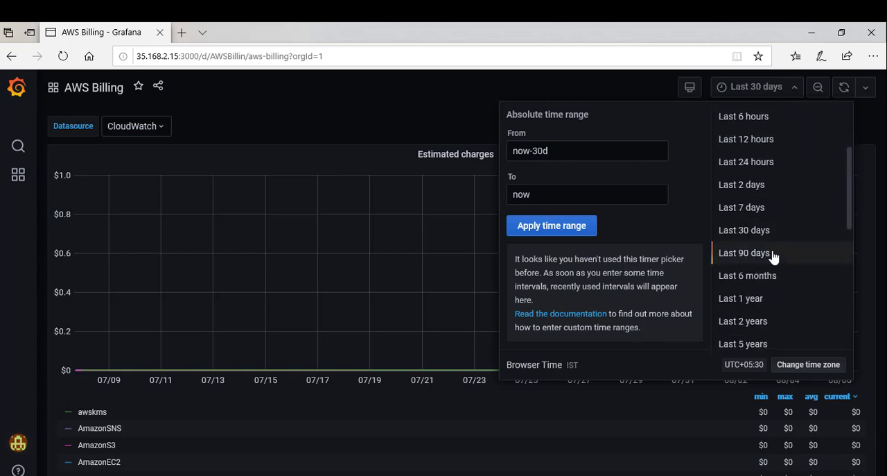
{"action": "left_click", "coordinate": [774, 256]}
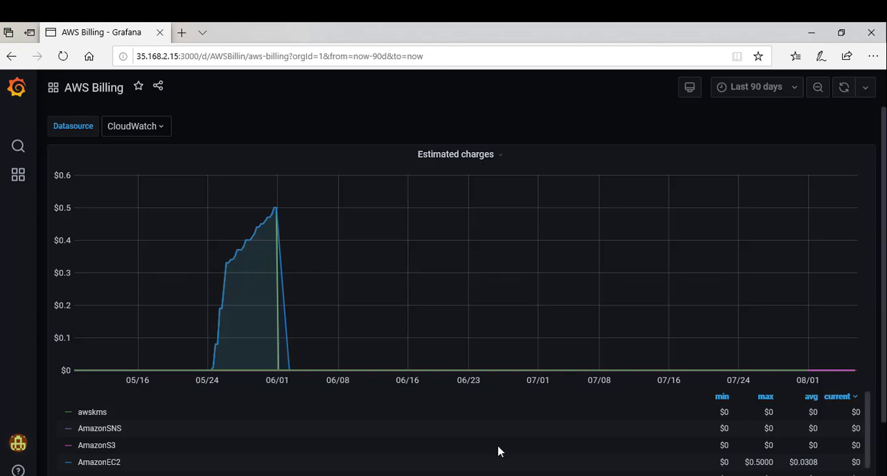
- Switch back to the admin session in Chrome and create a new team named developers
{"action": "left_click", "coordinate": [524, 474]}
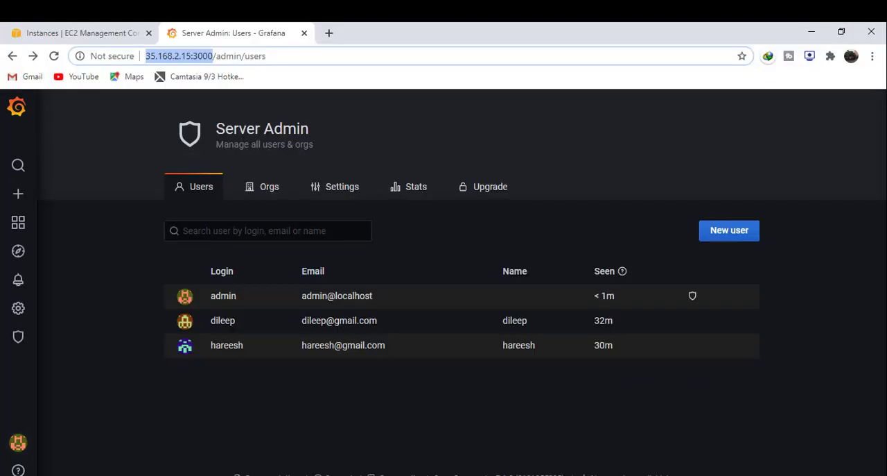
{"action": "left_click", "coordinate": [255, 417]}
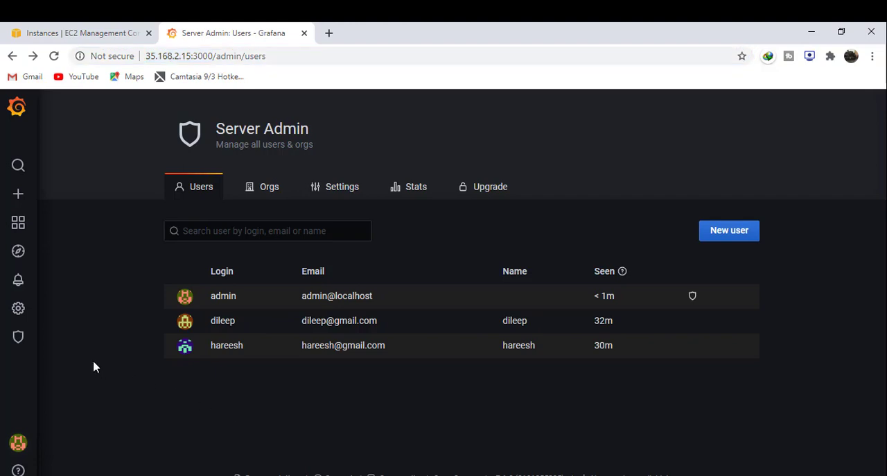
{"action": "mouse_move", "coordinate": [18, 314]}
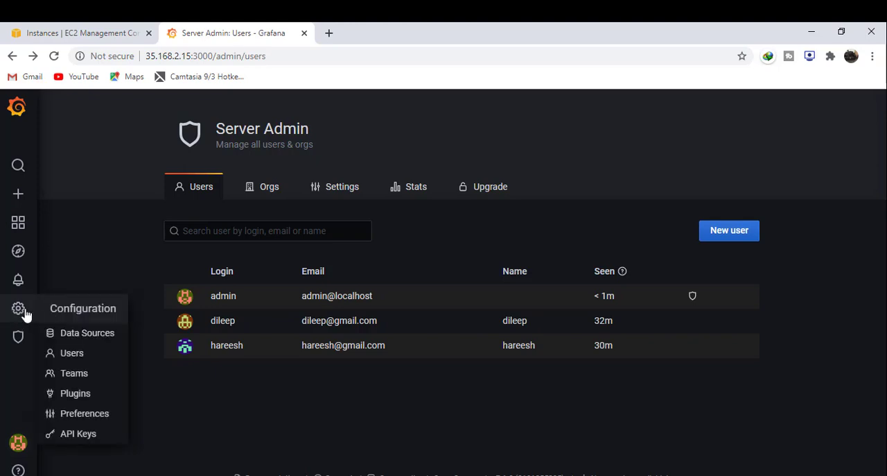
{"action": "left_click", "coordinate": [94, 381]}
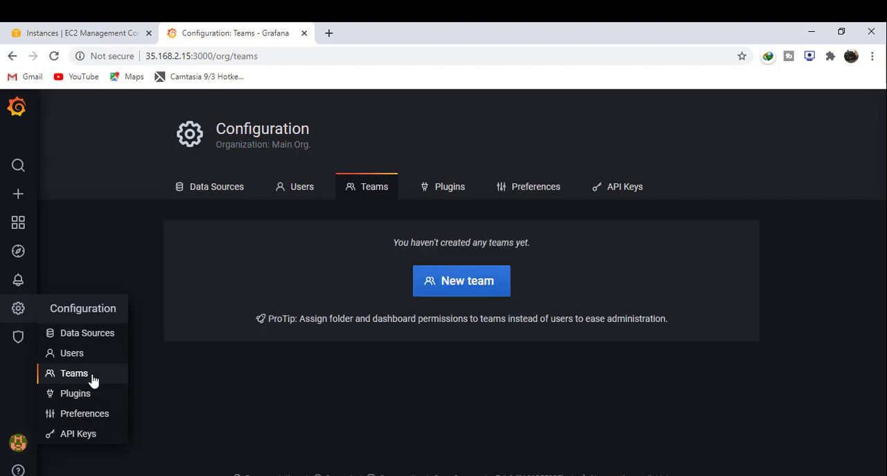
{"action": "left_click", "coordinate": [456, 287]}
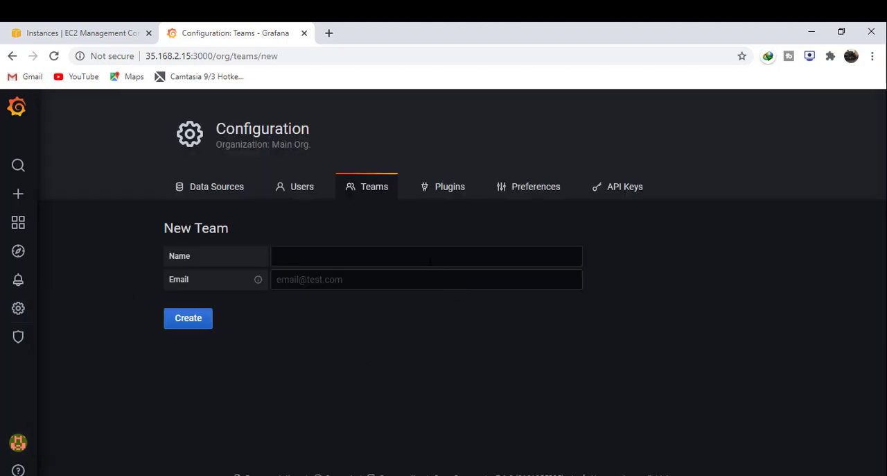
{"action": "left_click", "coordinate": [429, 259]}
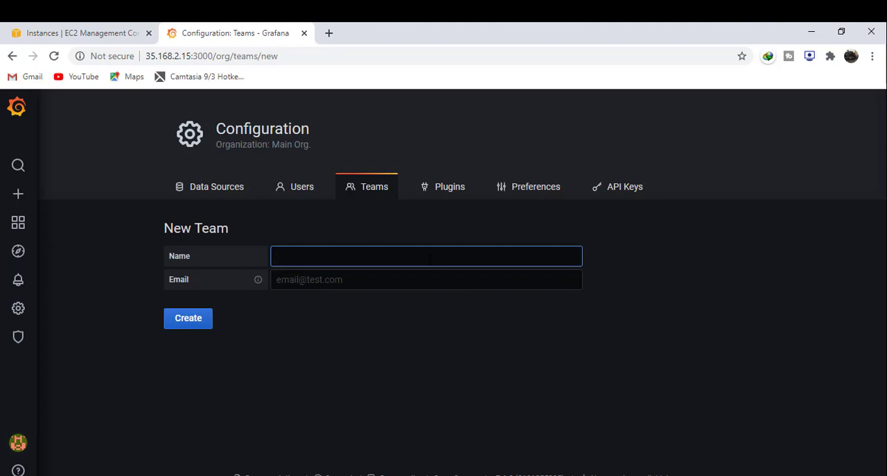
{"action": "type", "text": "developers"}
{"action": "left_click", "coordinate": [197, 321]}
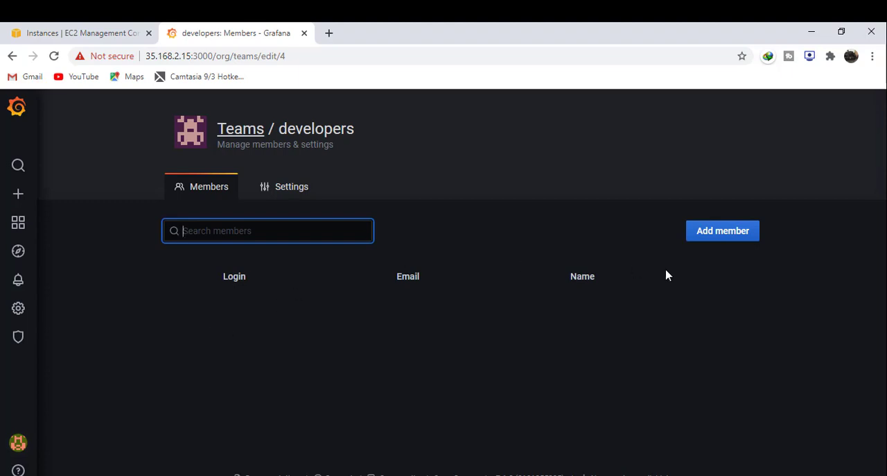
- Add the first non-admin user as a member of the developers team
{"action": "left_click", "coordinate": [714, 244]}
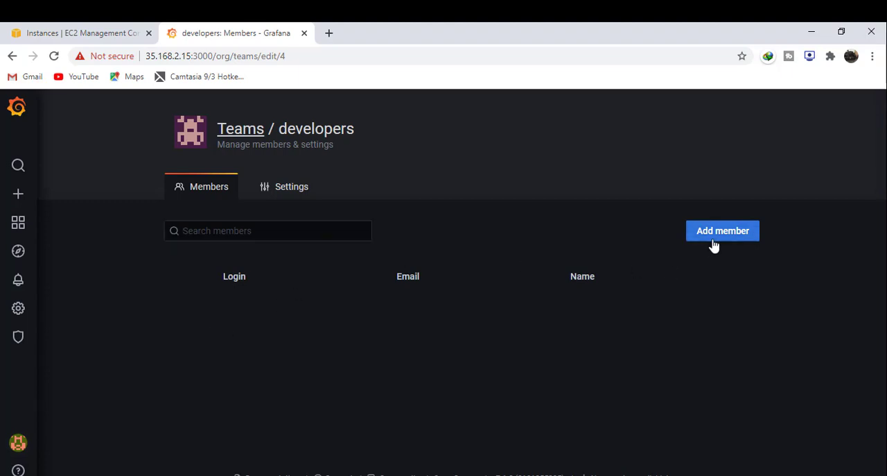
{"action": "left_click", "coordinate": [420, 312]}
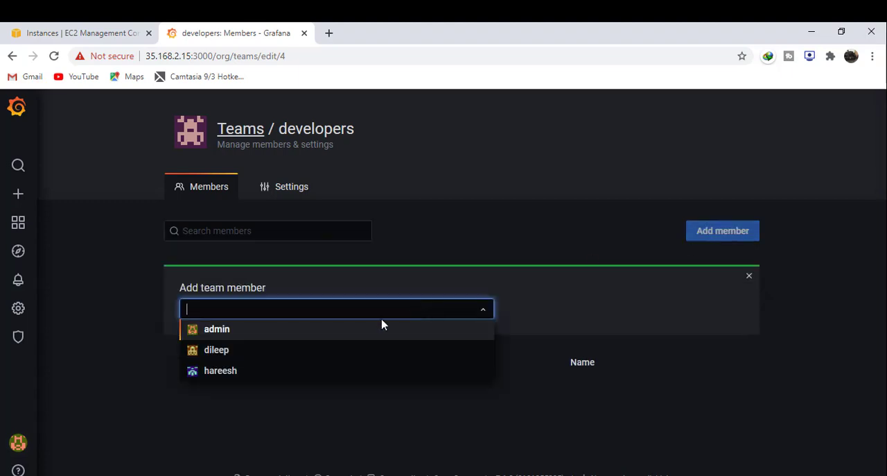
{"action": "left_click", "coordinate": [310, 358]}
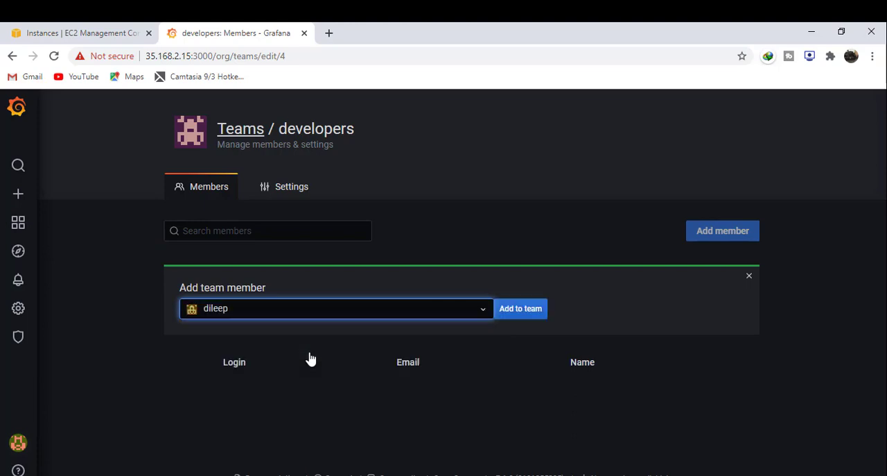
{"action": "left_click", "coordinate": [521, 310]}
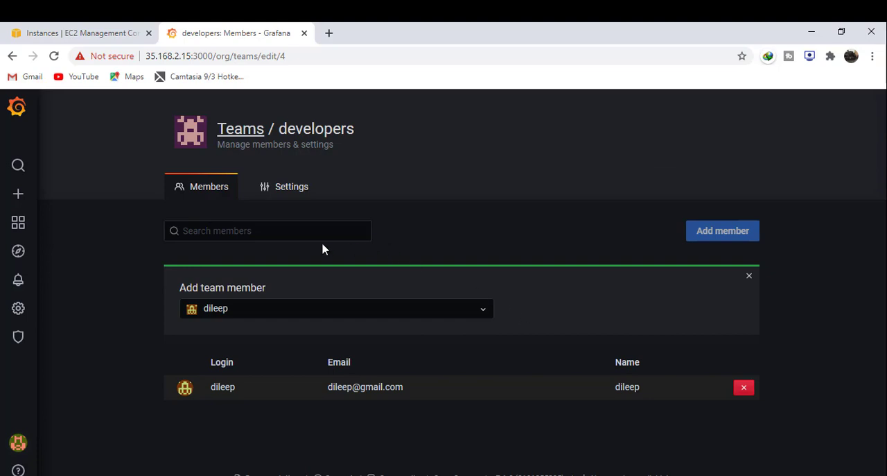
{"action": "mouse_move", "coordinate": [32, 311]}
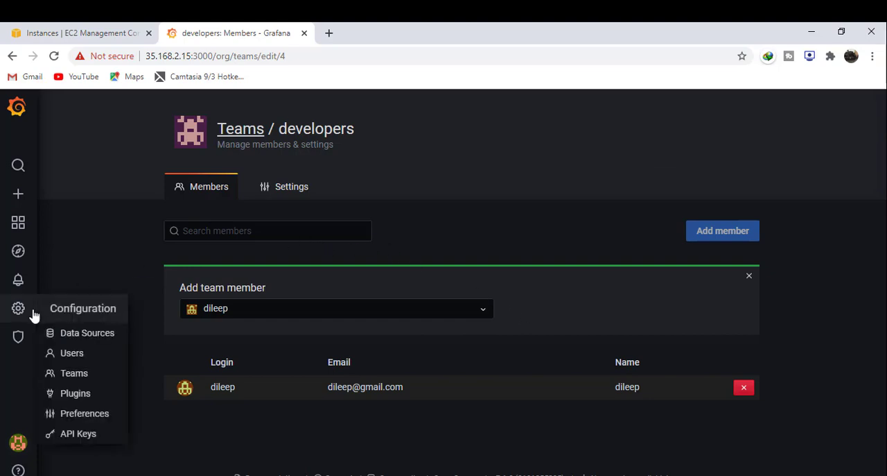
- Create a new team named Testers from the Teams configuration page
{"action": "left_click", "coordinate": [92, 373]}
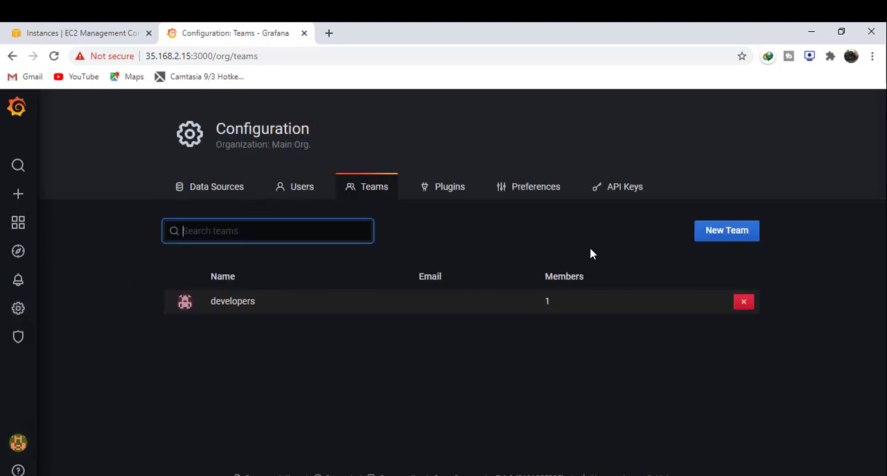
{"action": "left_click", "coordinate": [702, 238]}
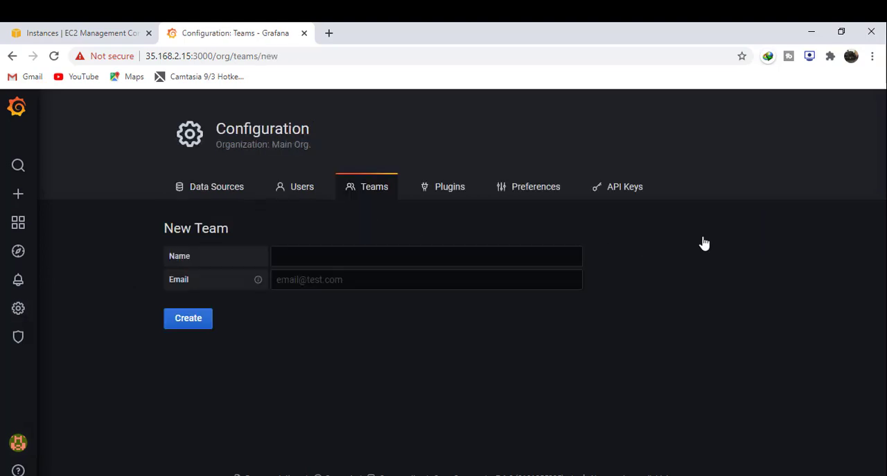
{"action": "left_click", "coordinate": [444, 256]}
{"action": "type", "text": "Testers"}
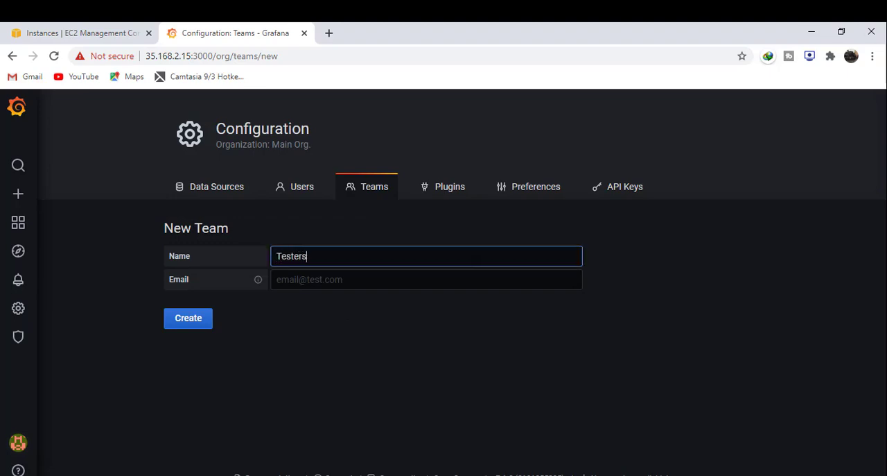
{"action": "left_click", "coordinate": [188, 318]}
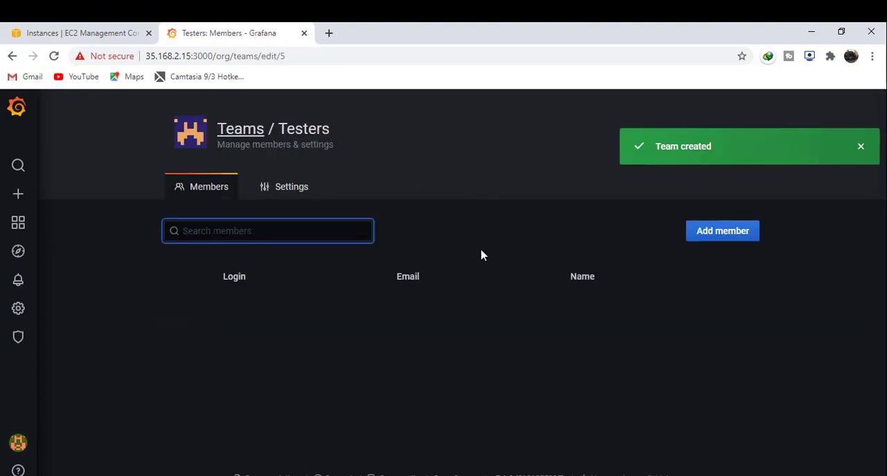
- Add the second non-admin user as a member of the Testers team and return to the teams list
{"action": "left_click", "coordinate": [712, 240]}
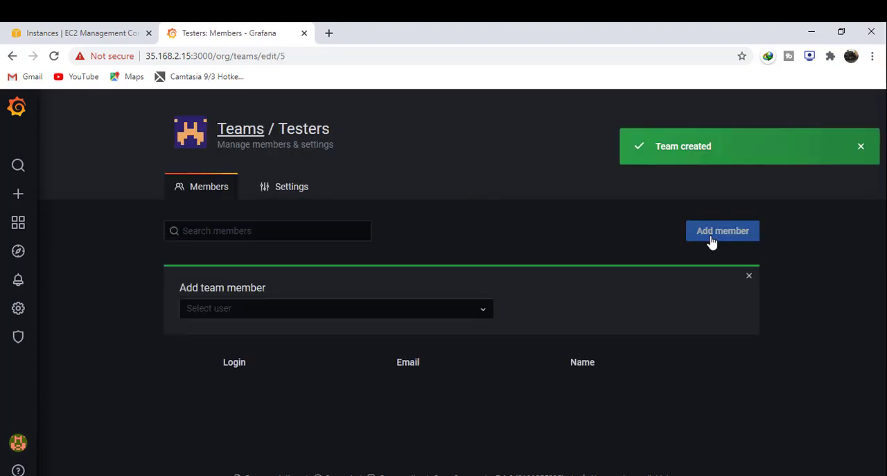
{"action": "left_click", "coordinate": [423, 311]}
{"action": "left_click", "coordinate": [256, 375]}
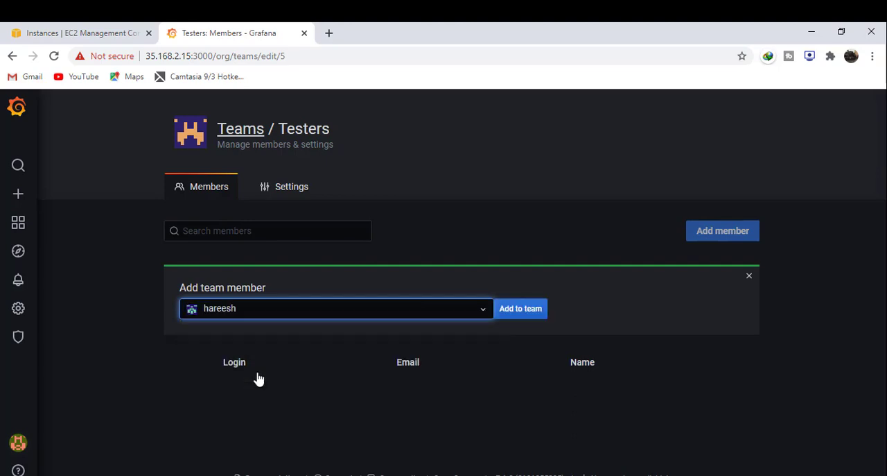
{"action": "left_click", "coordinate": [522, 318]}
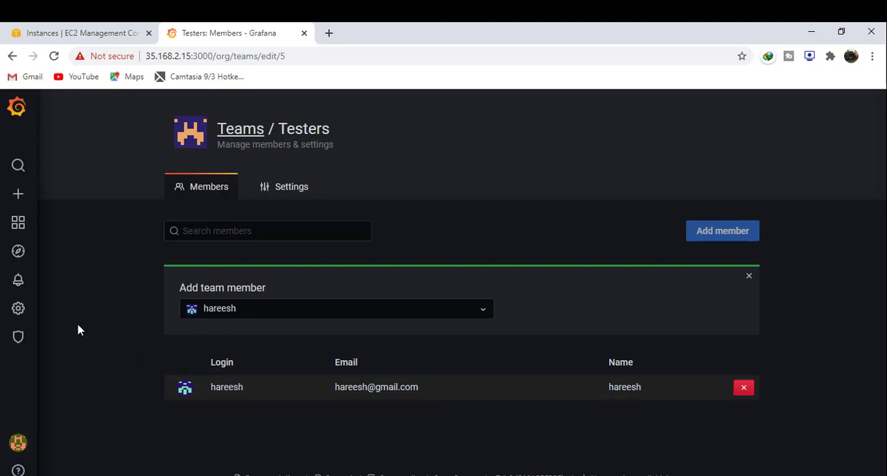
{"action": "mouse_move", "coordinate": [31, 310]}
{"action": "left_click", "coordinate": [104, 379]}
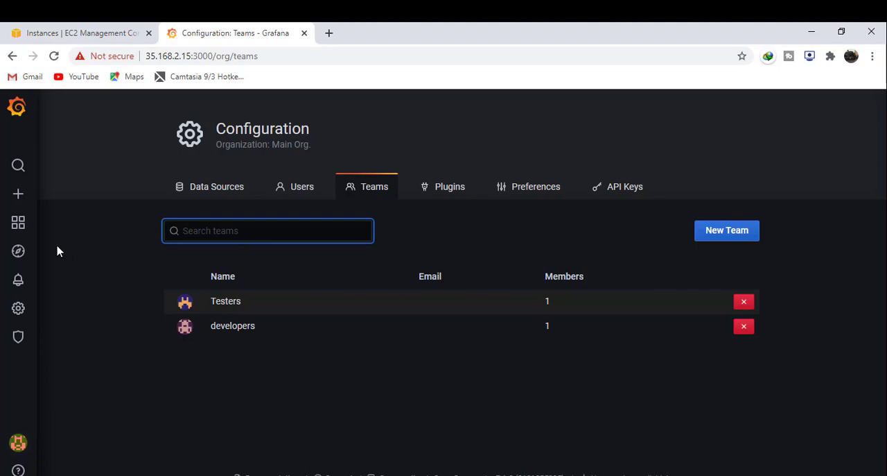
- Create a new dashboard folder named developers_dashboard
{"action": "mouse_move", "coordinate": [23, 234]}
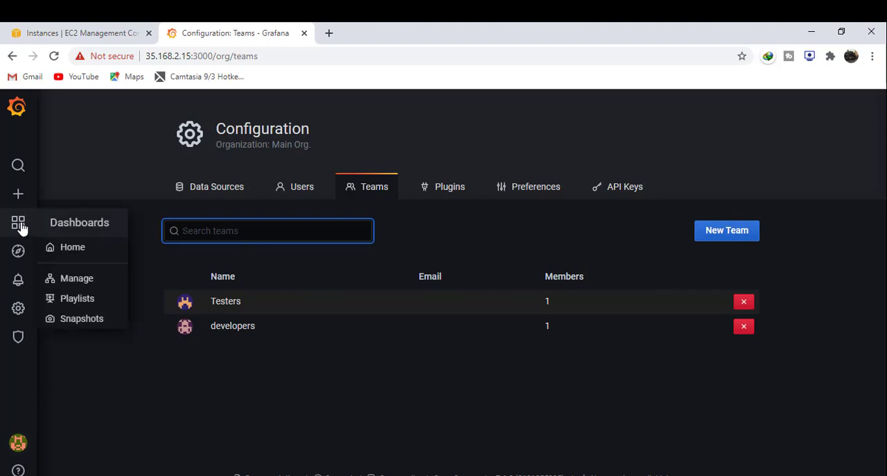
{"action": "left_click", "coordinate": [81, 278]}
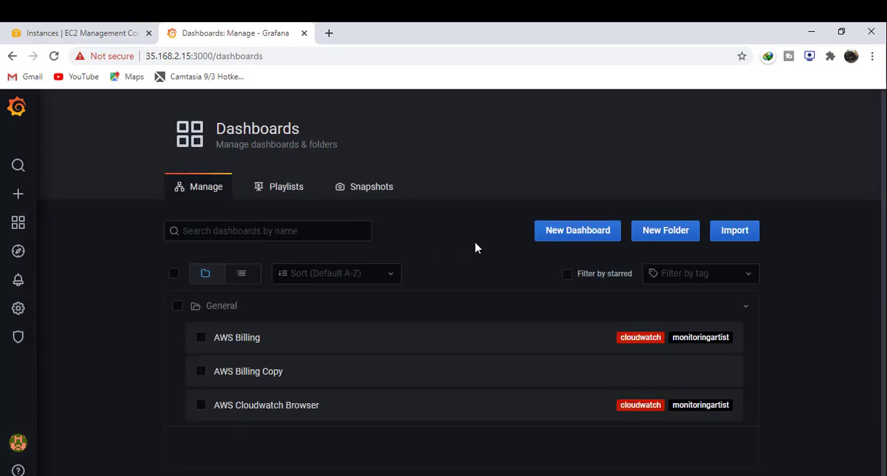
{"action": "left_click", "coordinate": [663, 230]}
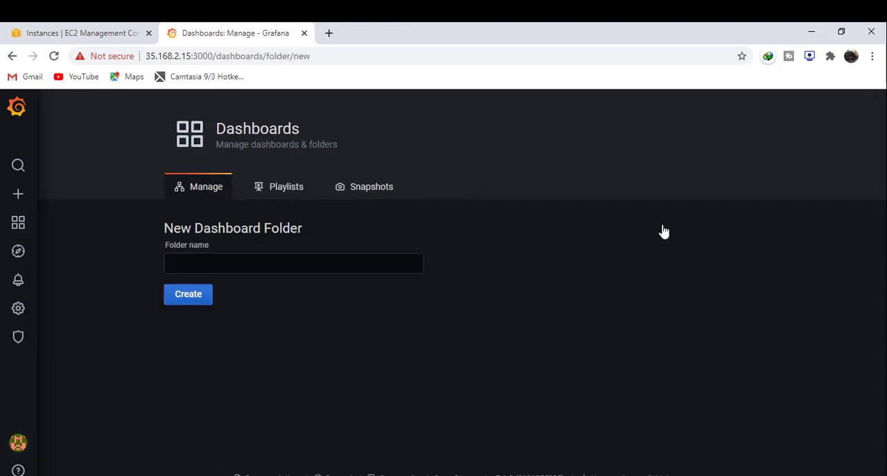
{"action": "left_click", "coordinate": [294, 263]}
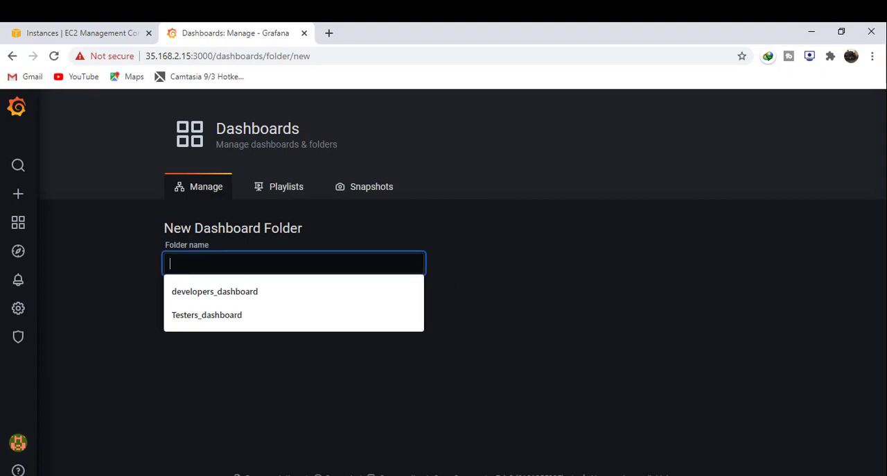
{"action": "left_click", "coordinate": [281, 297]}
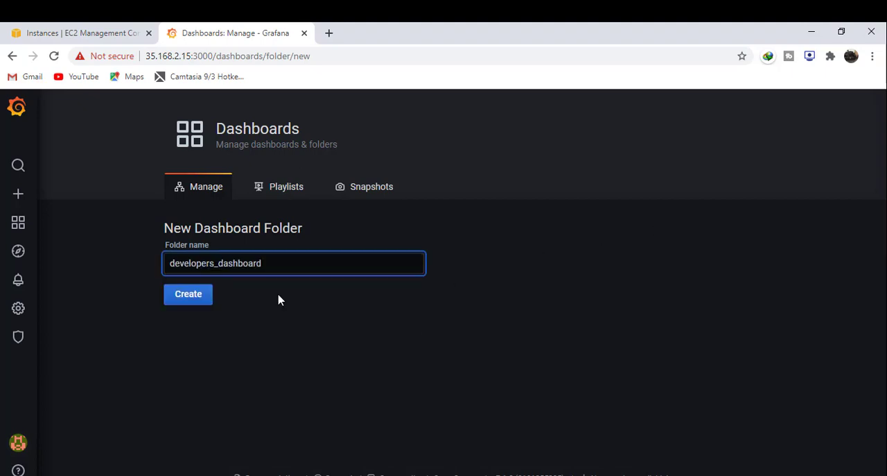
{"action": "left_click", "coordinate": [208, 299]}
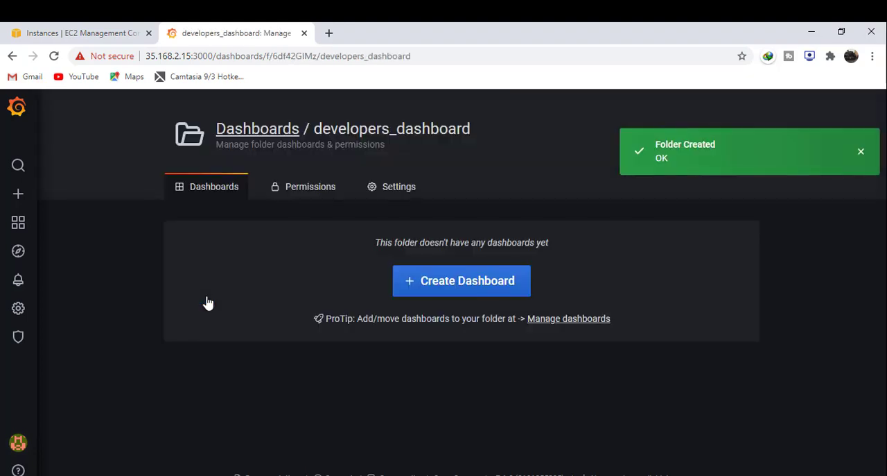
- Create a second dashboard folder named Testers_dashboard and return to the list of dashboards and folders
{"action": "mouse_move", "coordinate": [16, 222]}
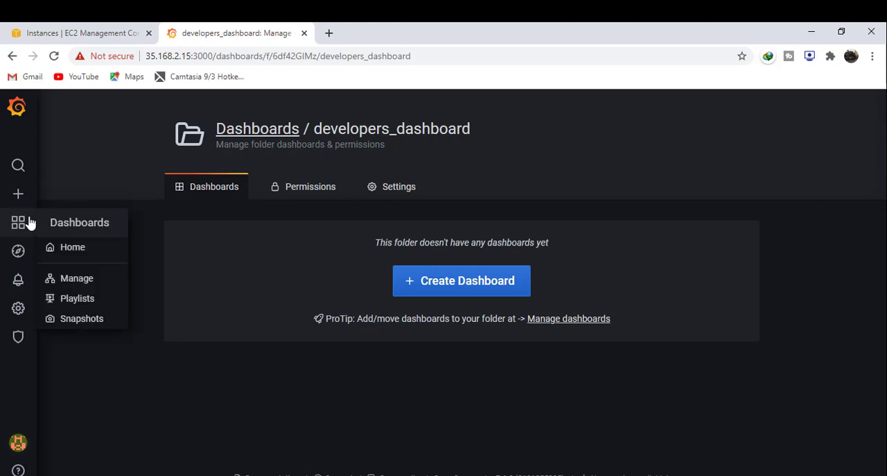
{"action": "left_click", "coordinate": [74, 279]}
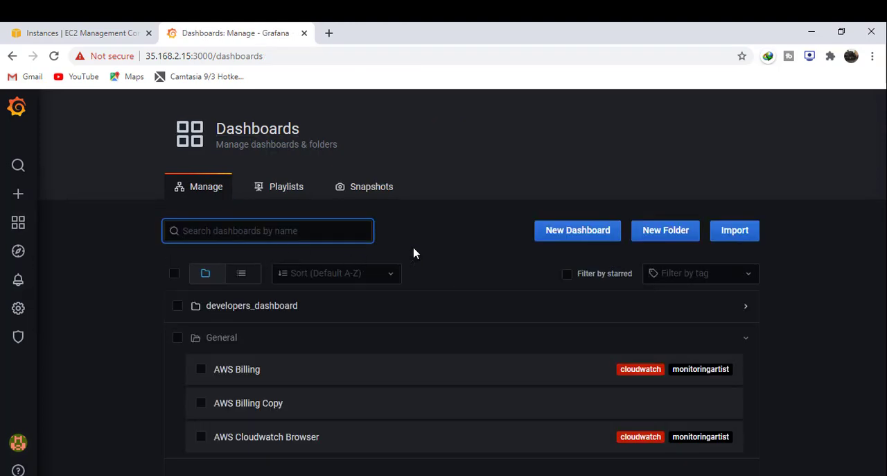
{"action": "left_click", "coordinate": [635, 235]}
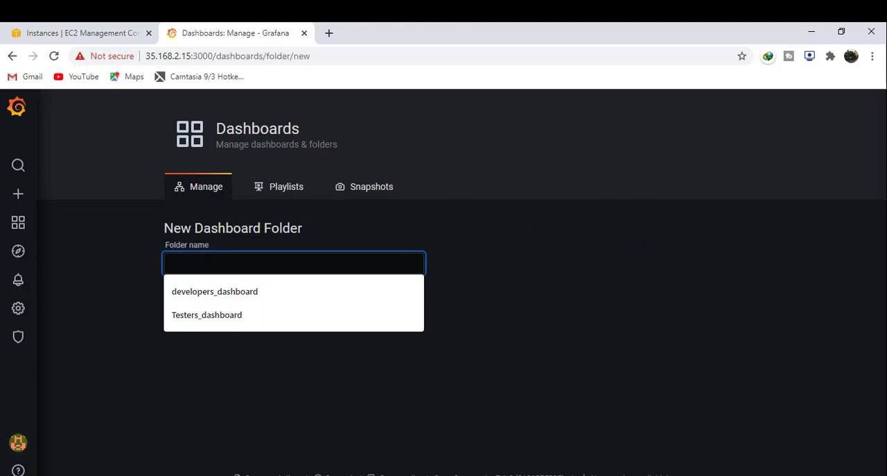
{"action": "left_click", "coordinate": [289, 317]}
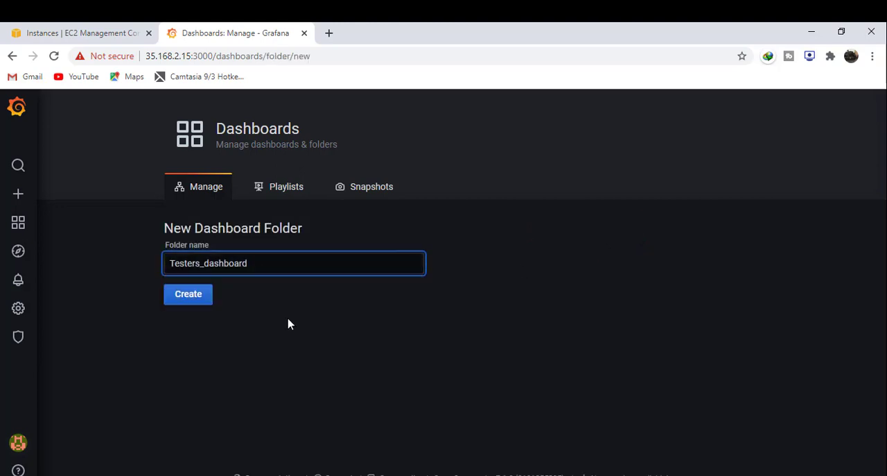
{"action": "left_click", "coordinate": [203, 303]}
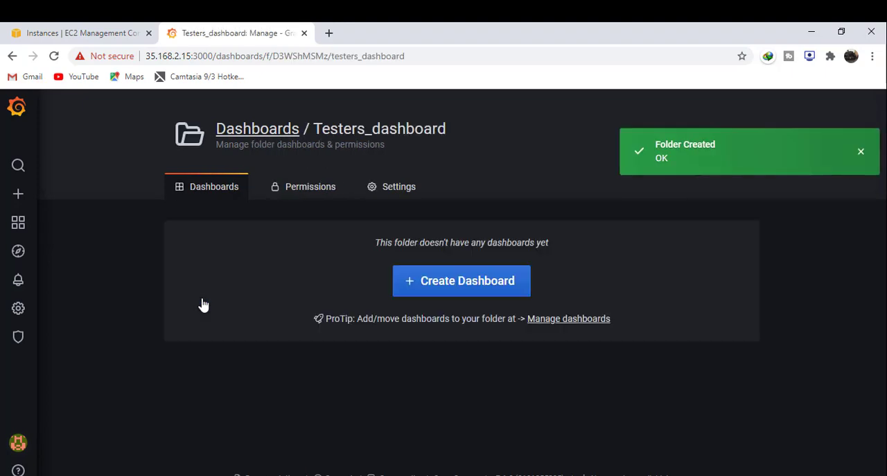
{"action": "mouse_move", "coordinate": [14, 222]}
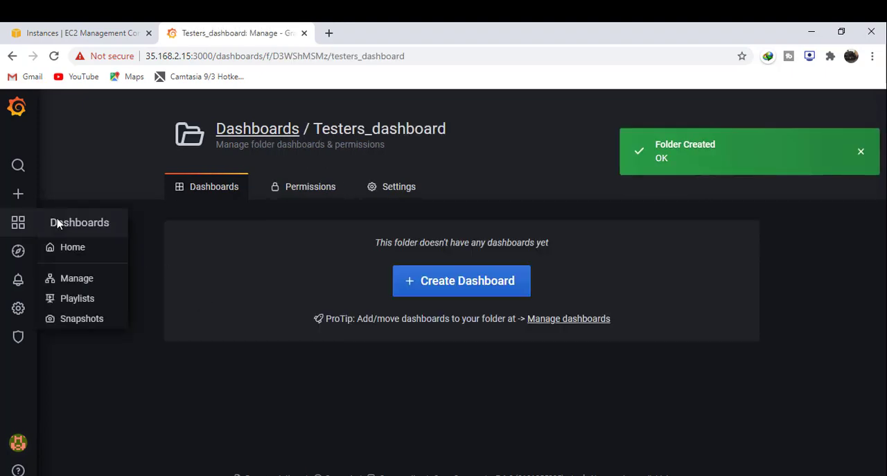
{"action": "left_click", "coordinate": [76, 278]}
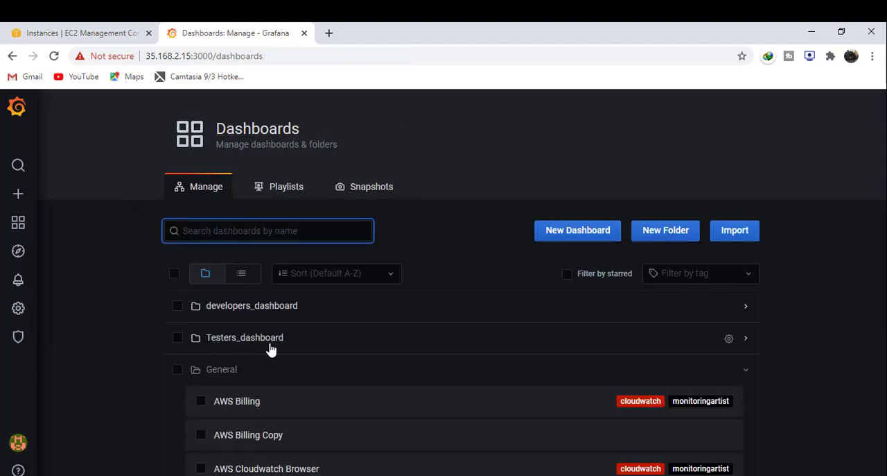
{"action": "left_click", "coordinate": [145, 367]}
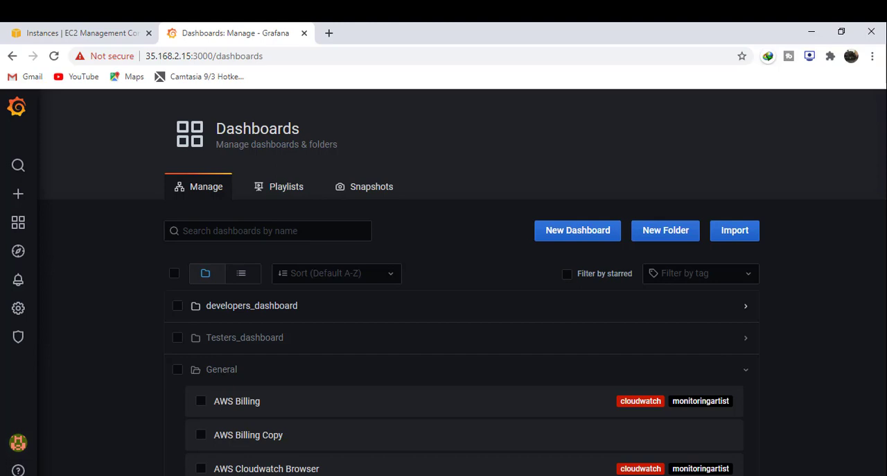
- Switch to the viewer's session in Edge and check the dashboard list and the contents of the developers_dashboard folder
{"action": "left_click", "coordinate": [332, 474]}
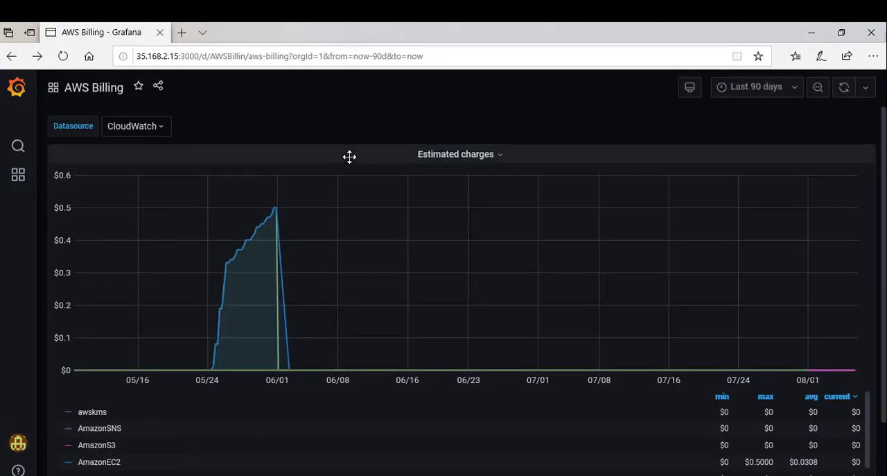
{"action": "mouse_move", "coordinate": [21, 181]}
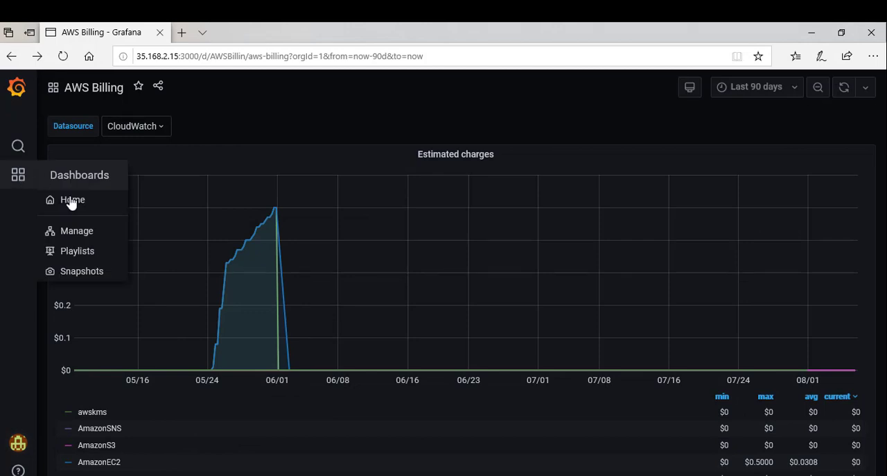
{"action": "left_click", "coordinate": [71, 233]}
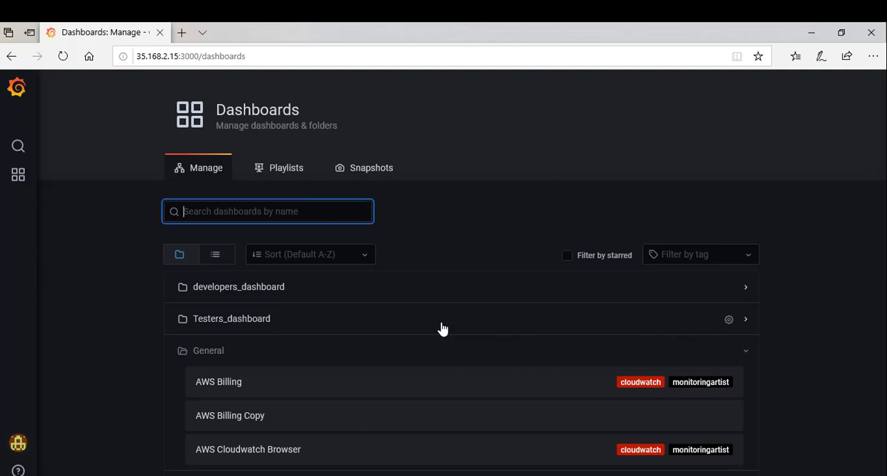
{"action": "key", "text": "alt+Left"}
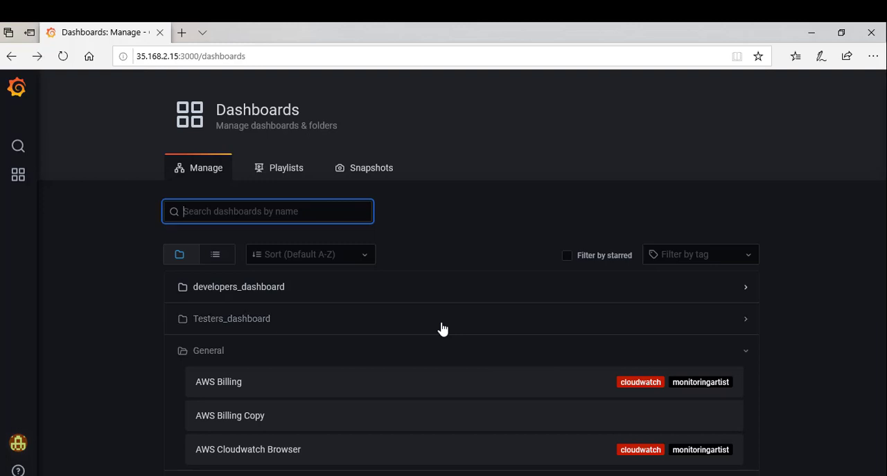
{"action": "left_click", "coordinate": [403, 300]}
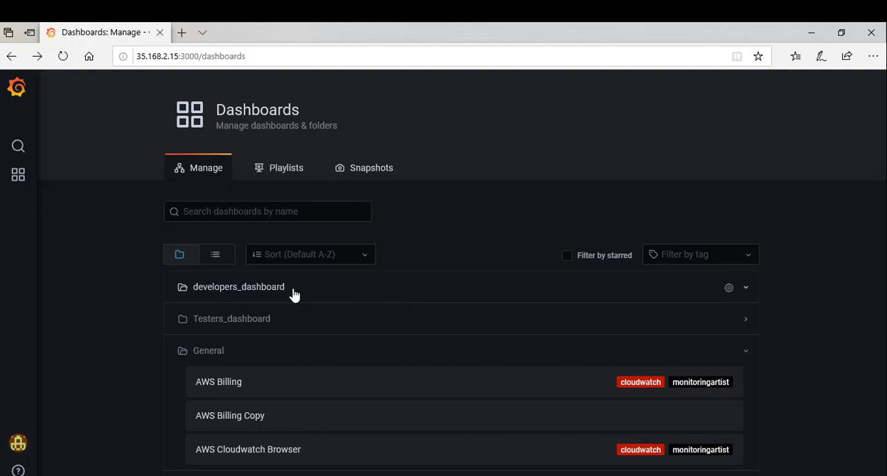
{"action": "left_click", "coordinate": [11, 56]}
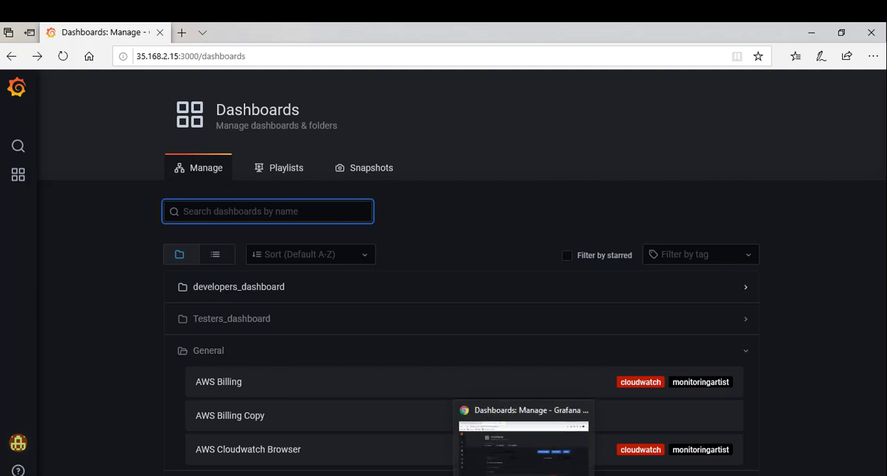
- Switch back to the admin session in Chrome and review the first non-admin user's permissions and organisation role in Server Admin
{"action": "left_click", "coordinate": [524, 474]}
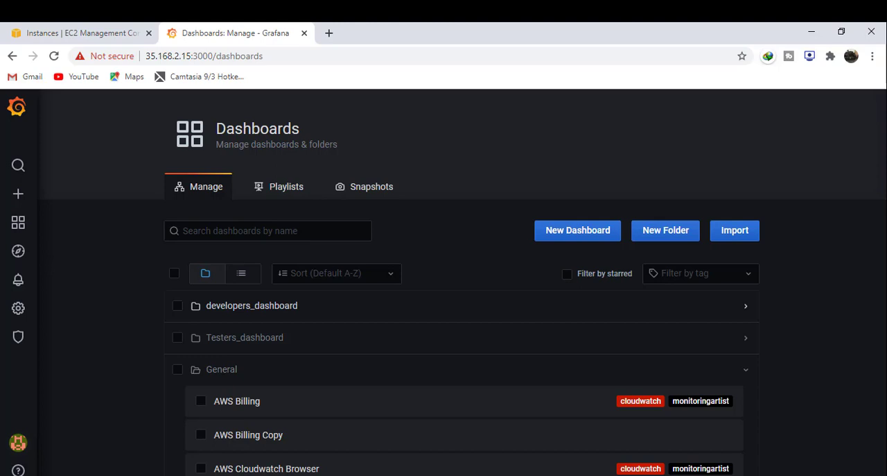
{"action": "mouse_move", "coordinate": [34, 314]}
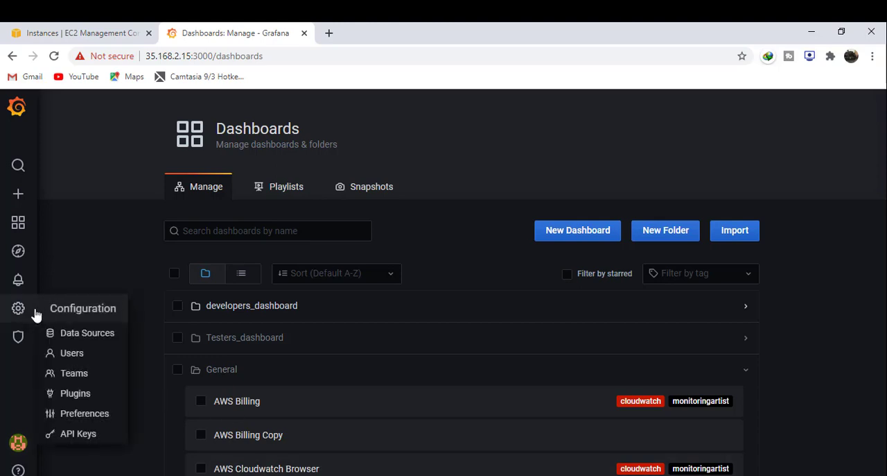
{"action": "left_click", "coordinate": [67, 356]}
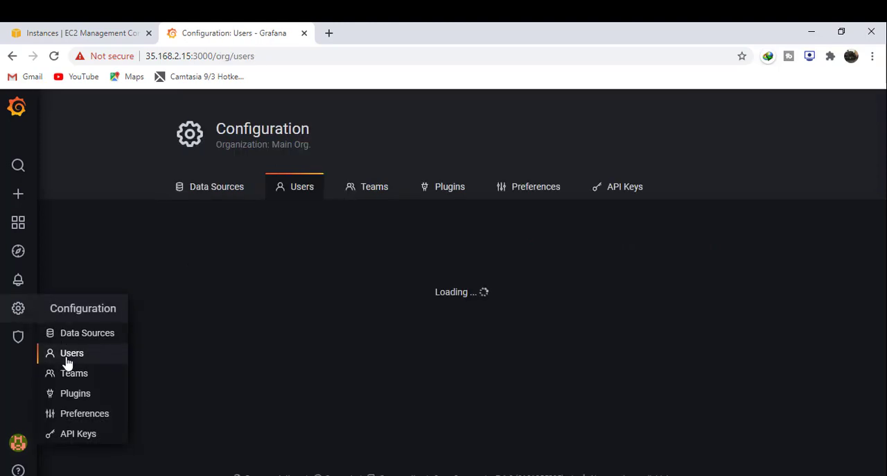
{"action": "left_click", "coordinate": [68, 360]}
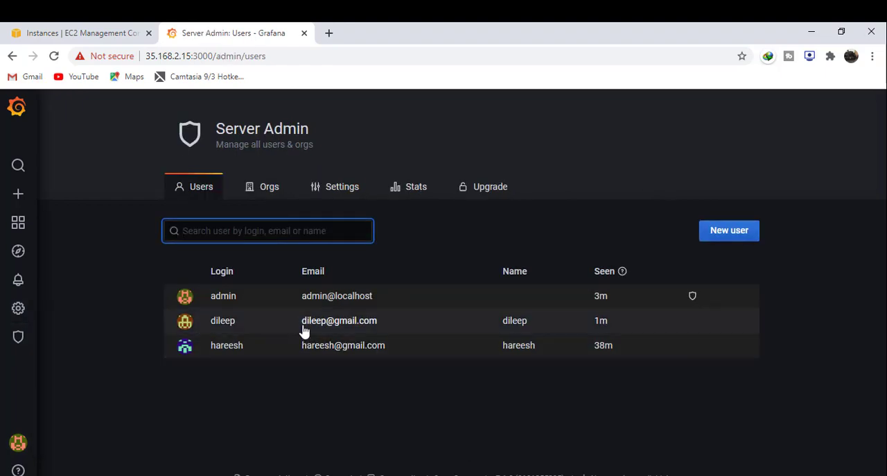
{"action": "left_click", "coordinate": [304, 332]}
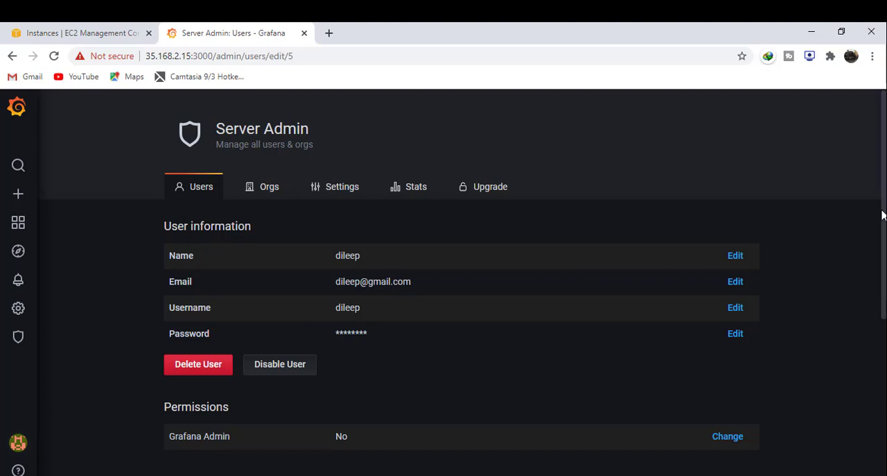
{"action": "left_click_drag", "start_coordinate": [882, 214], "coordinate": [881, 323]}
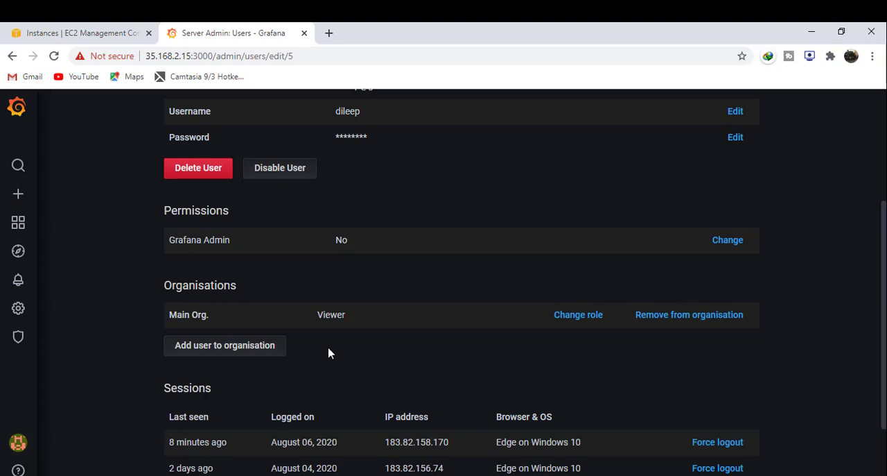
{"action": "left_click", "coordinate": [333, 448]}
{"action": "mouse_move", "coordinate": [21, 226]}
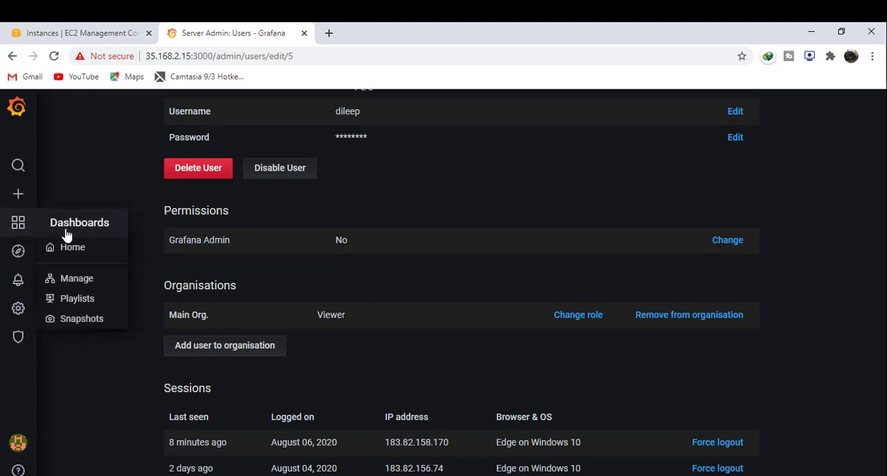
- Remove the Editor and Viewer role permissions from the developers_dashboard folder
{"action": "left_click", "coordinate": [68, 279]}
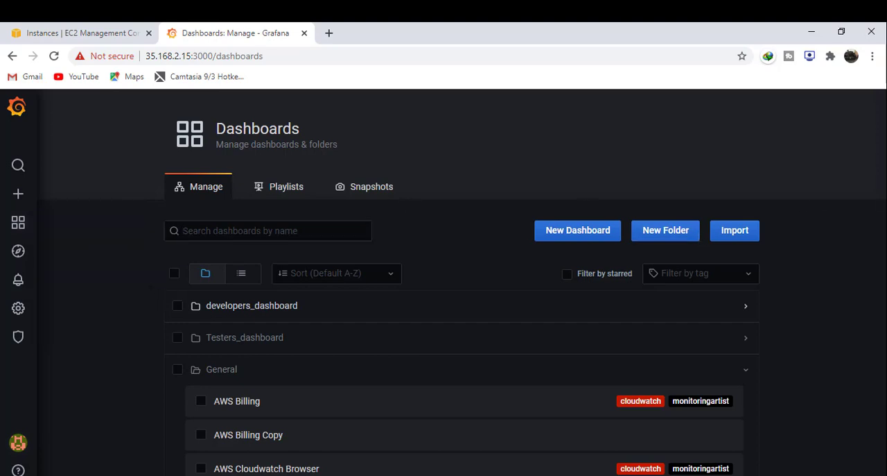
{"action": "mouse_move", "coordinate": [737, 316]}
{"action": "left_click", "coordinate": [729, 307]}
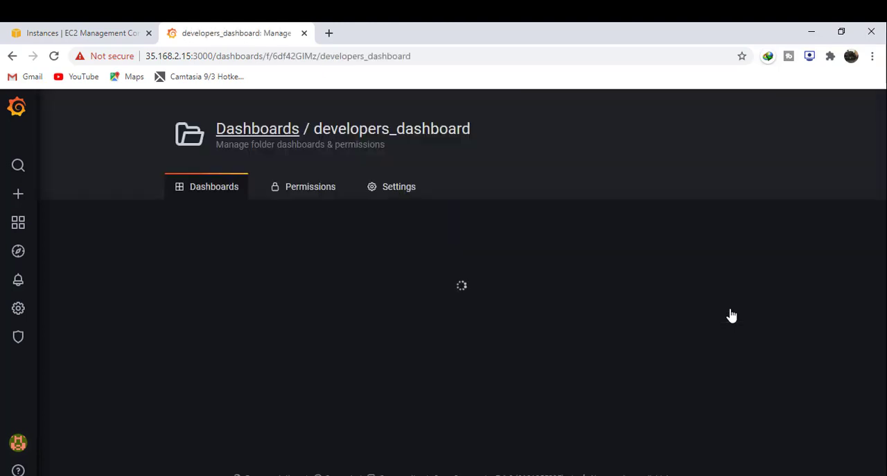
{"action": "left_click", "coordinate": [317, 196]}
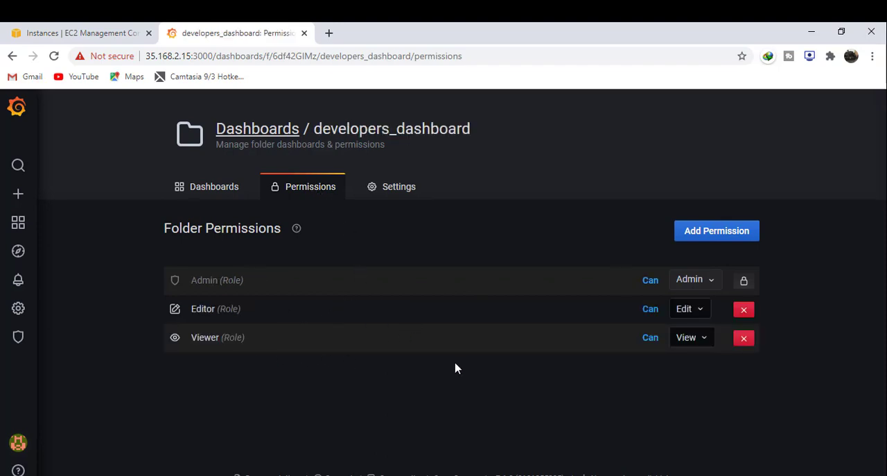
{"action": "left_click", "coordinate": [749, 311]}
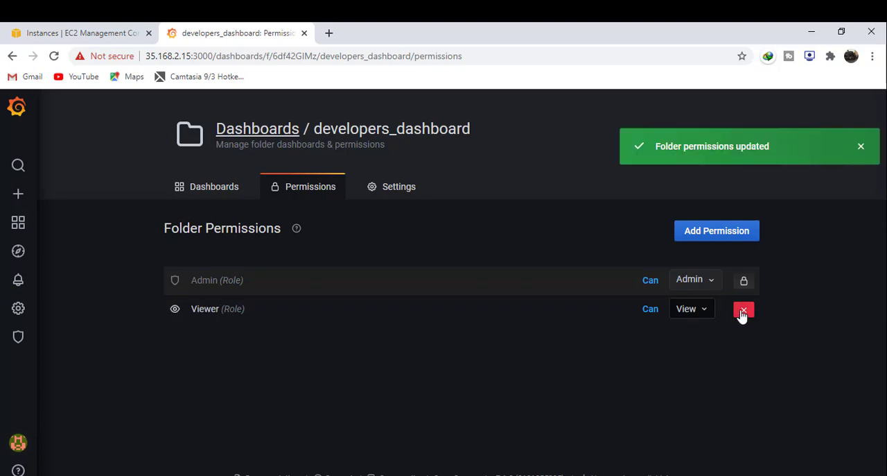
{"action": "left_click", "coordinate": [742, 312]}
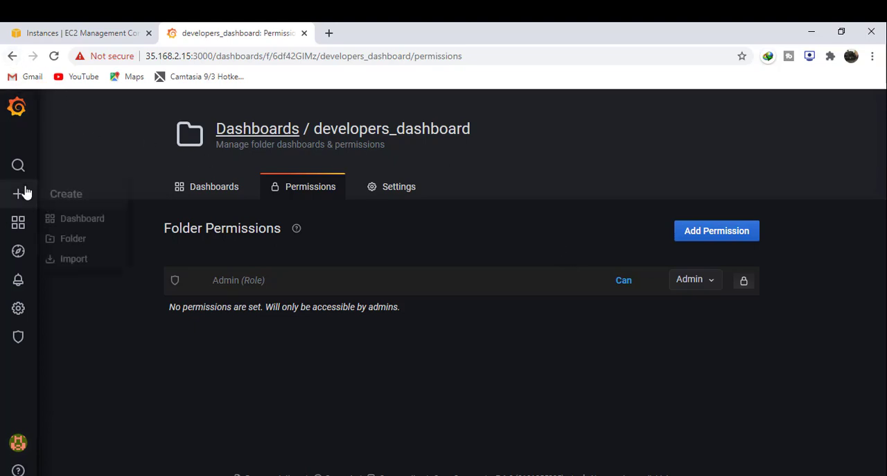
- Remove the Editor and Viewer role permissions from the Testers_dashboard folder
{"action": "mouse_move", "coordinate": [19, 222]}
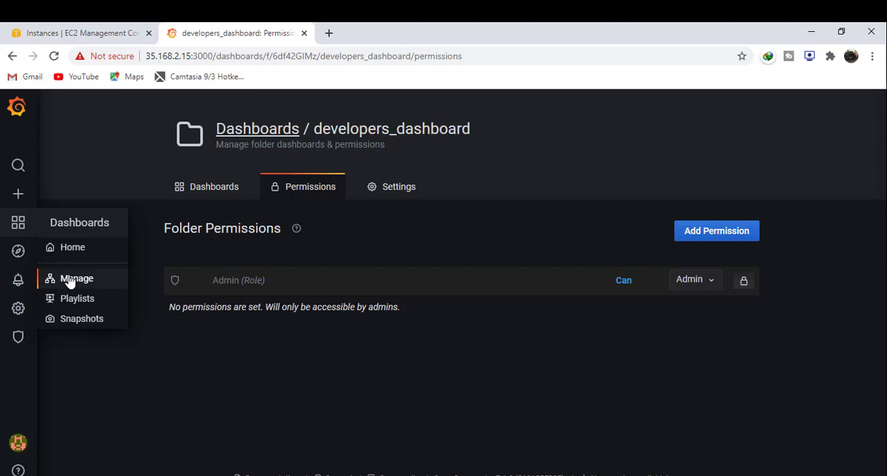
{"action": "left_click", "coordinate": [70, 278]}
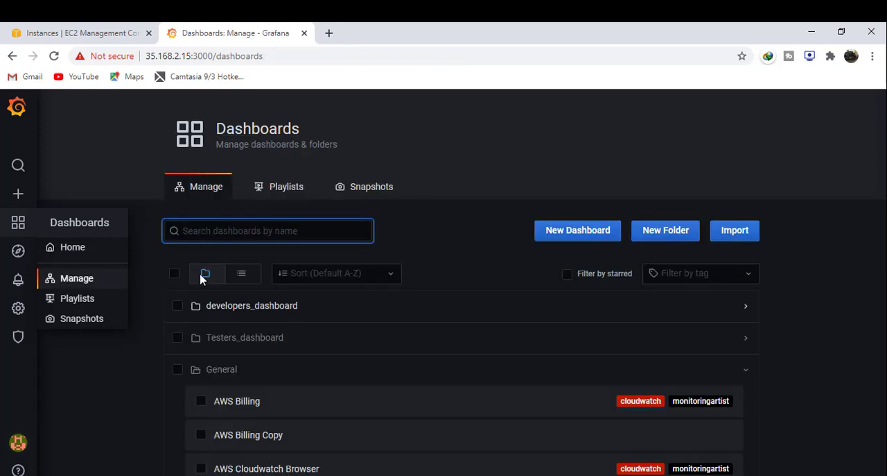
{"action": "left_click", "coordinate": [241, 343]}
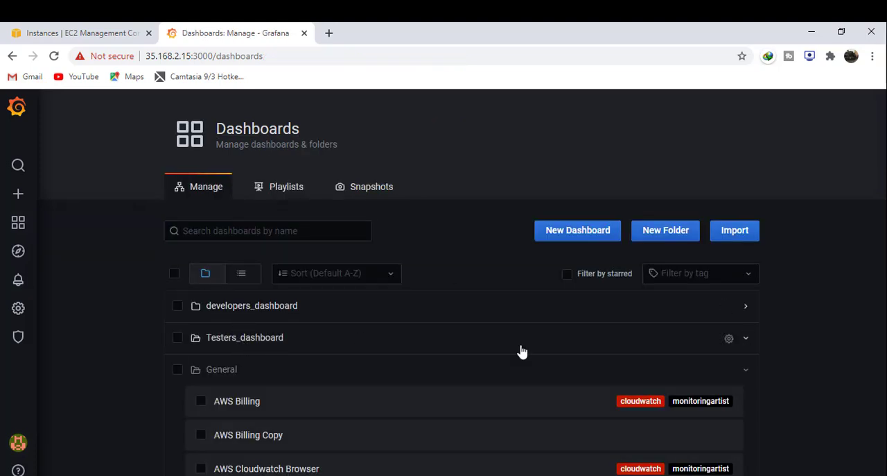
{"action": "left_click", "coordinate": [731, 338]}
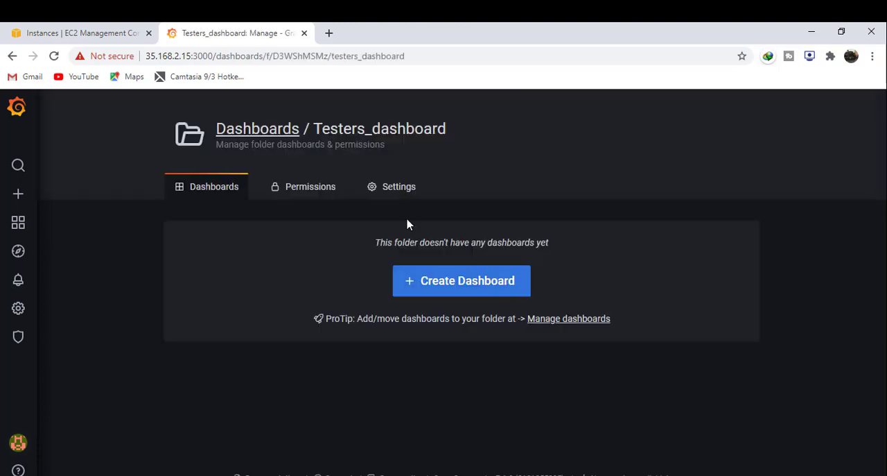
{"action": "left_click", "coordinate": [325, 186]}
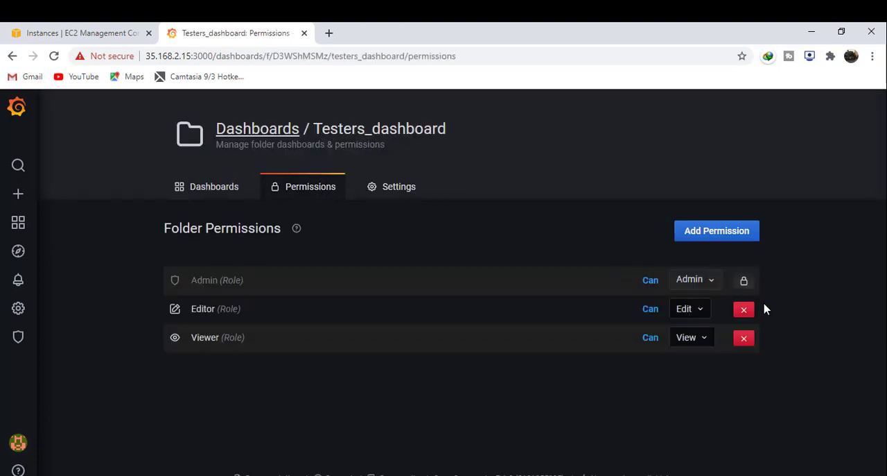
{"action": "left_click", "coordinate": [744, 310]}
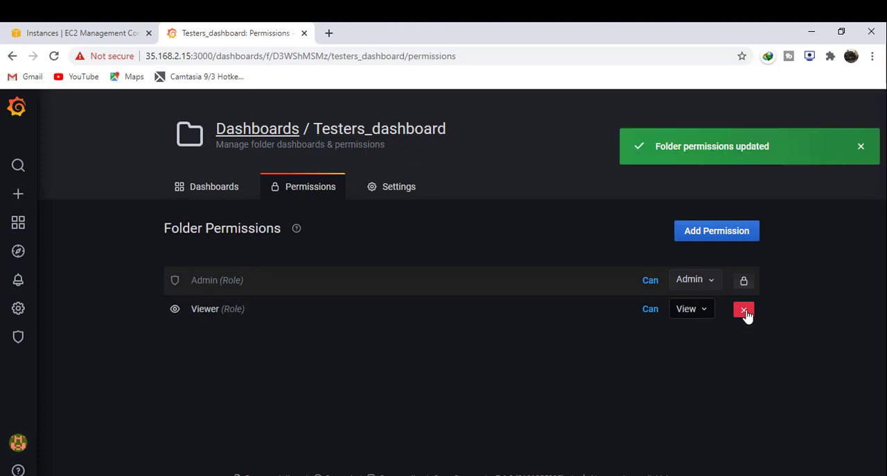
{"action": "left_click", "coordinate": [744, 310]}
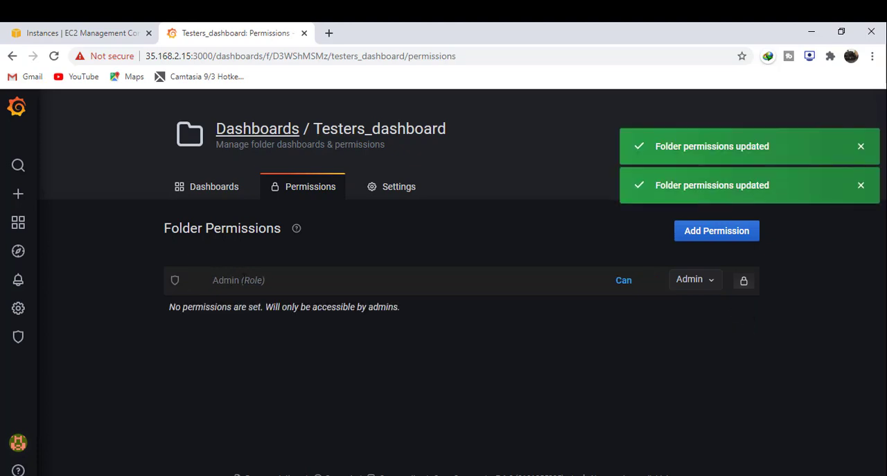
- Grant the developers team Edit permission on the developers_dashboard folder
{"action": "mouse_move", "coordinate": [31, 228]}
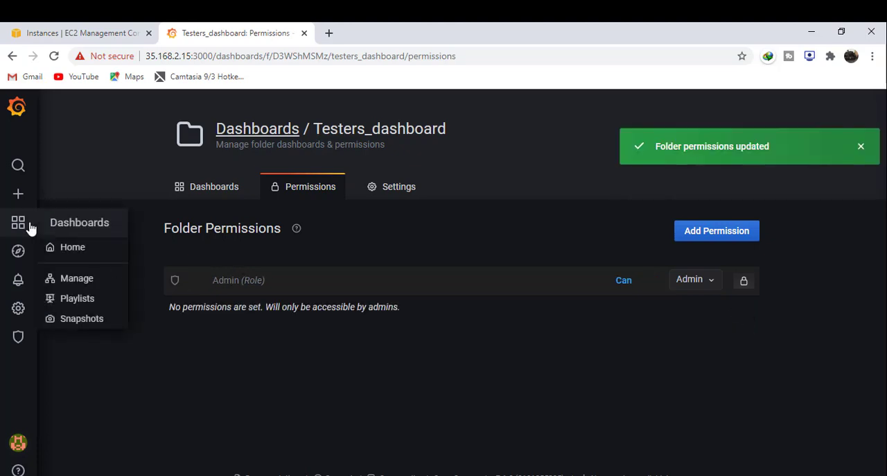
{"action": "left_click", "coordinate": [70, 280]}
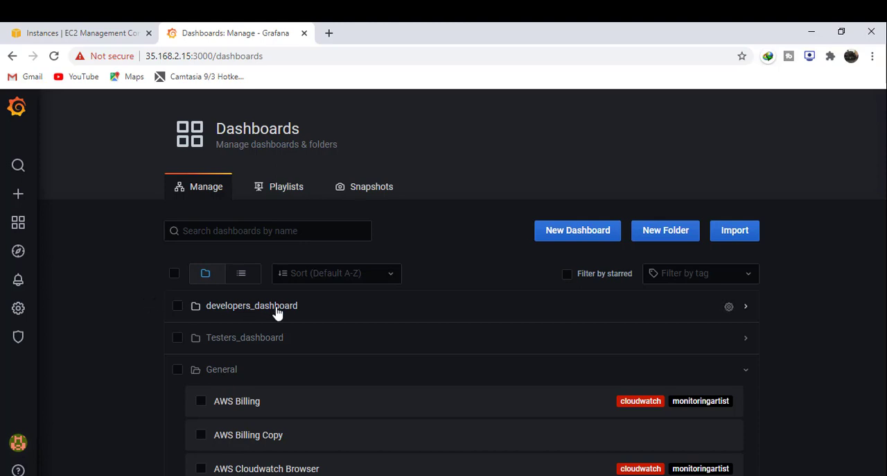
{"action": "left_click", "coordinate": [729, 307]}
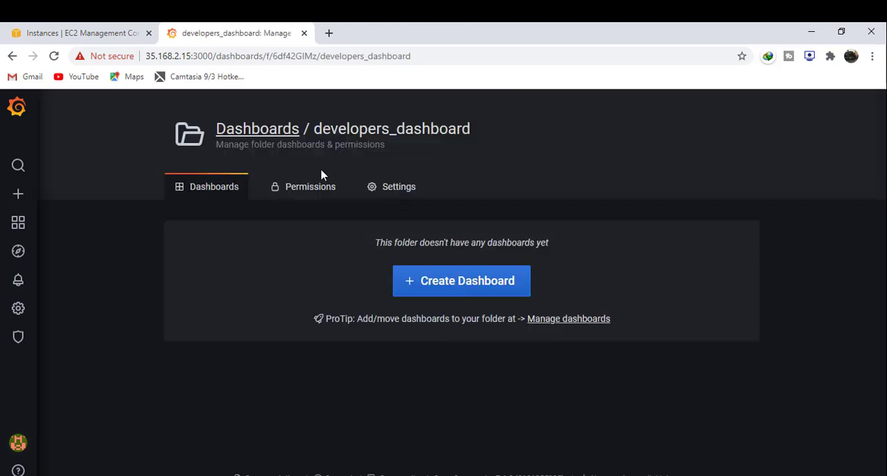
{"action": "left_click", "coordinate": [316, 185]}
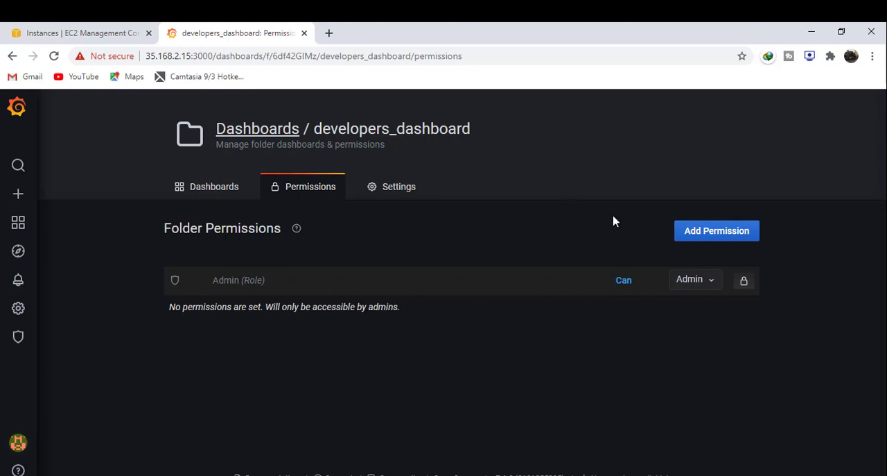
{"action": "left_click", "coordinate": [684, 236]}
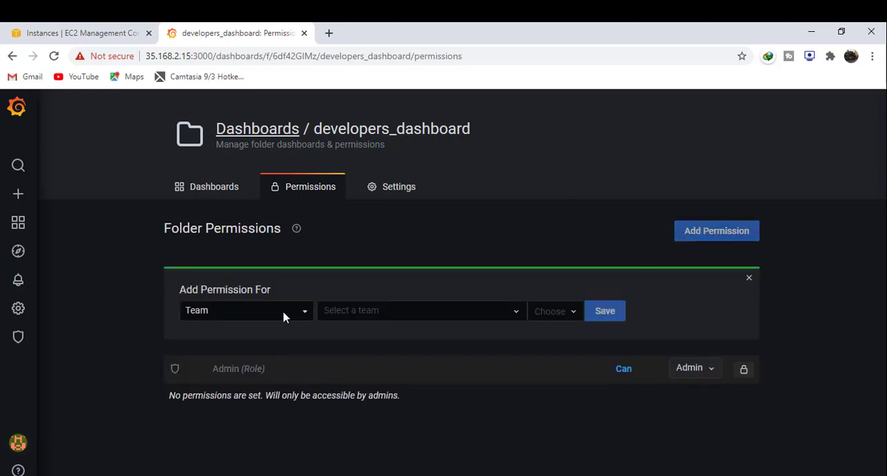
{"action": "left_click", "coordinate": [360, 316]}
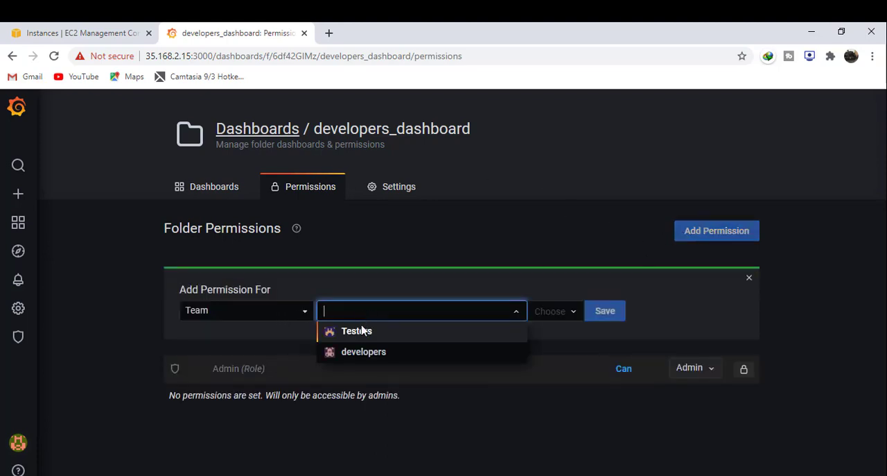
{"action": "left_click", "coordinate": [359, 353]}
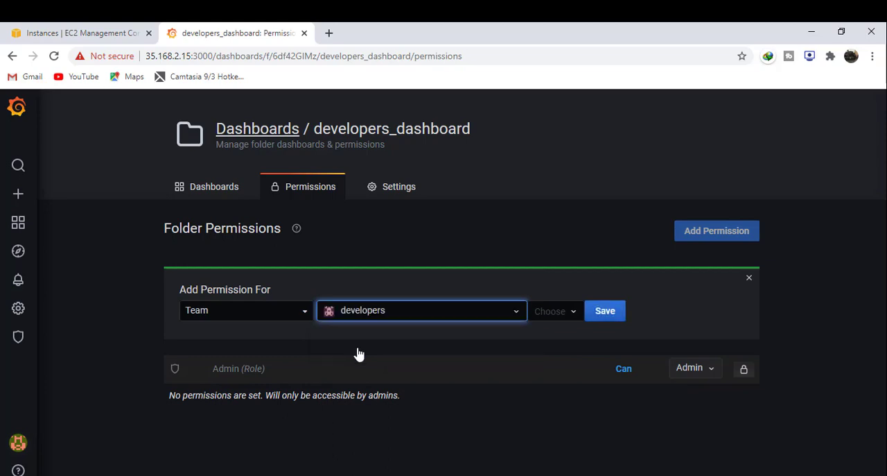
{"action": "left_click", "coordinate": [544, 316]}
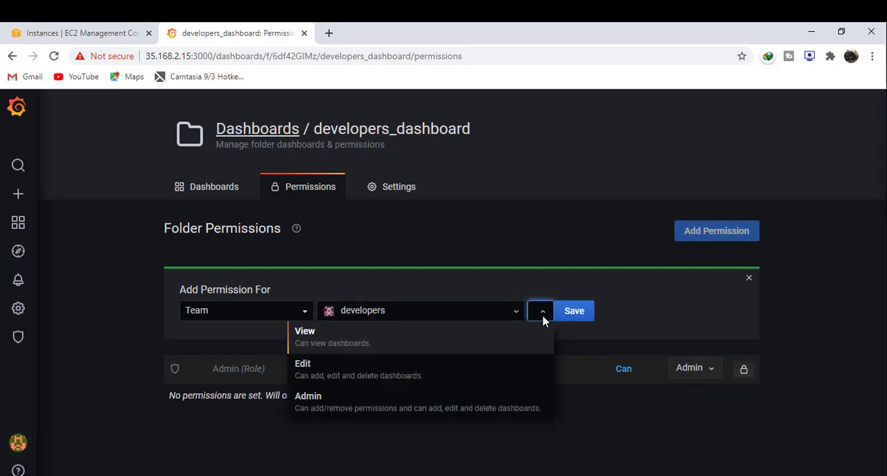
{"action": "left_click", "coordinate": [382, 378]}
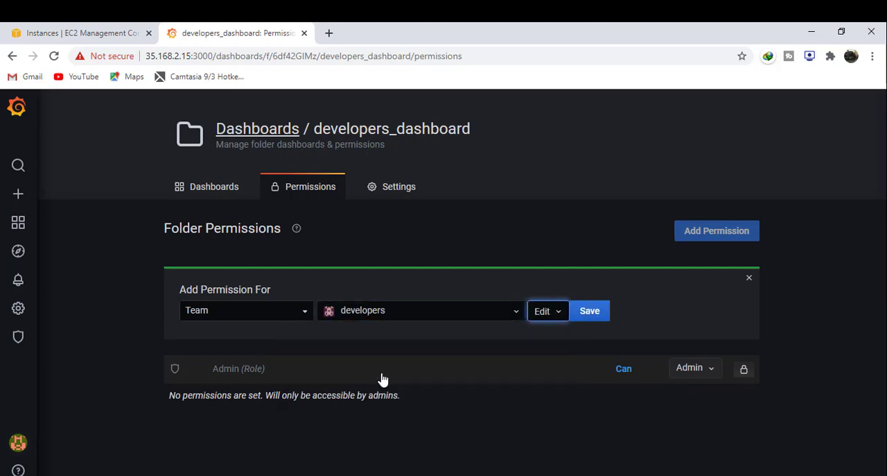
{"action": "left_click", "coordinate": [581, 314]}
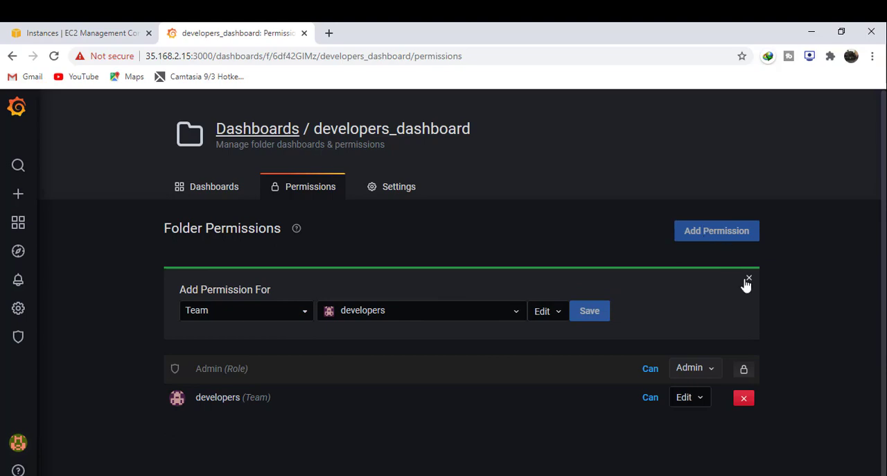
- Add View permission for the Testers team on the developers_dashboard folder and close the permission form
{"action": "left_click", "coordinate": [499, 314]}
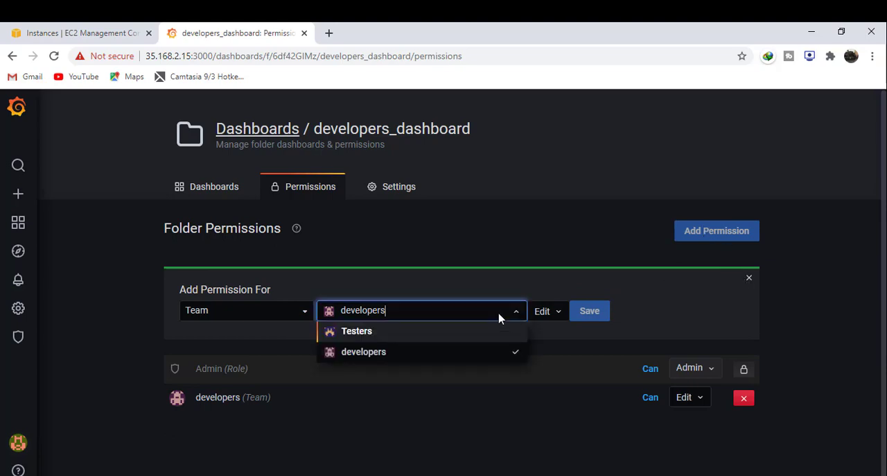
{"action": "left_click", "coordinate": [412, 338]}
{"action": "left_click", "coordinate": [547, 314]}
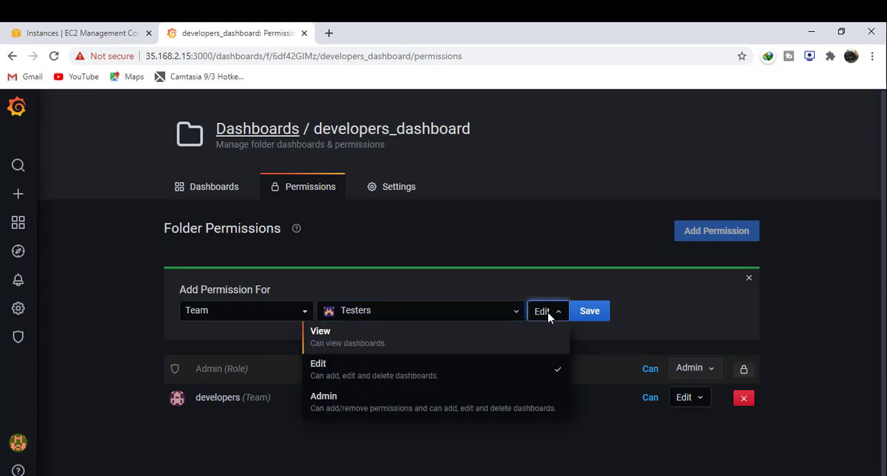
{"action": "left_click", "coordinate": [464, 341]}
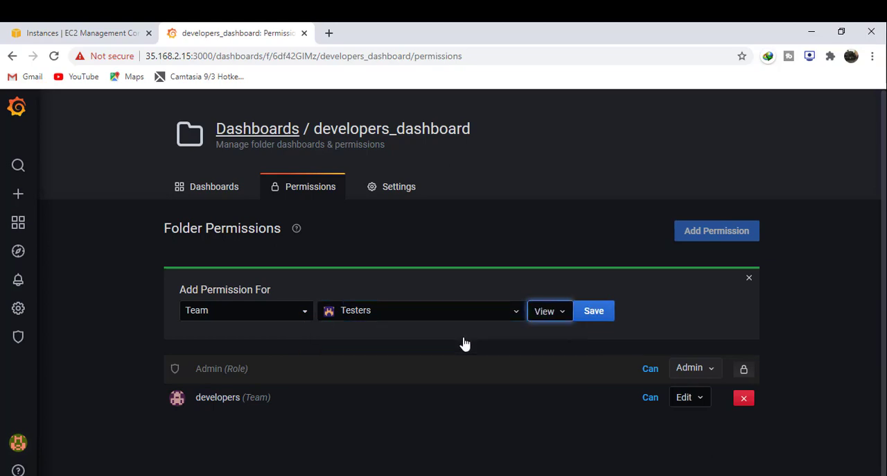
{"action": "left_click", "coordinate": [608, 319]}
{"action": "left_click", "coordinate": [594, 311]}
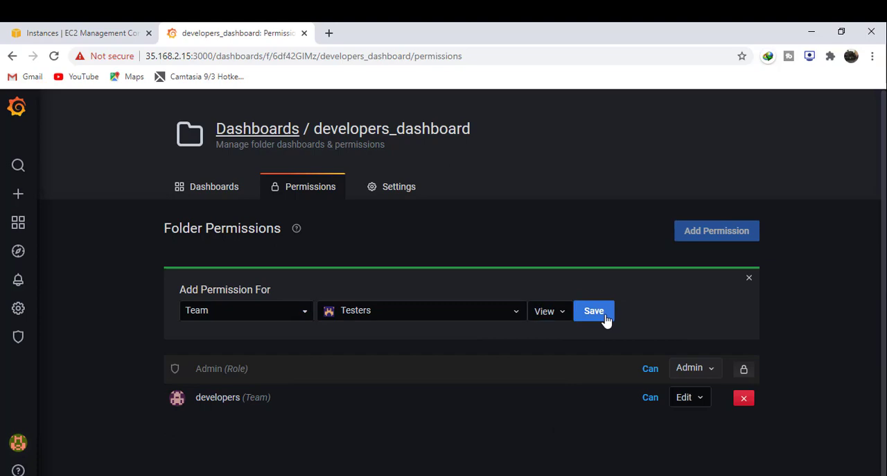
{"action": "left_click", "coordinate": [749, 278]}
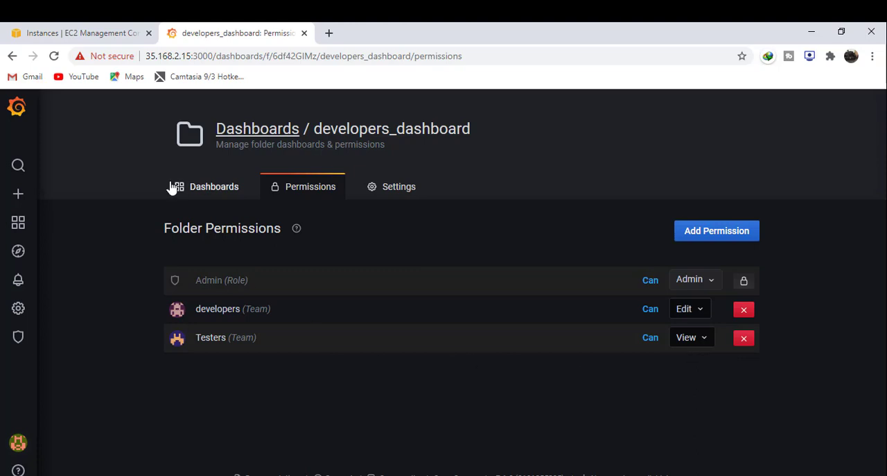
- Move the AWS Billing dashboard from the General folder into the developers_dashboard folder, and expand that folder
{"action": "left_click", "coordinate": [198, 192]}
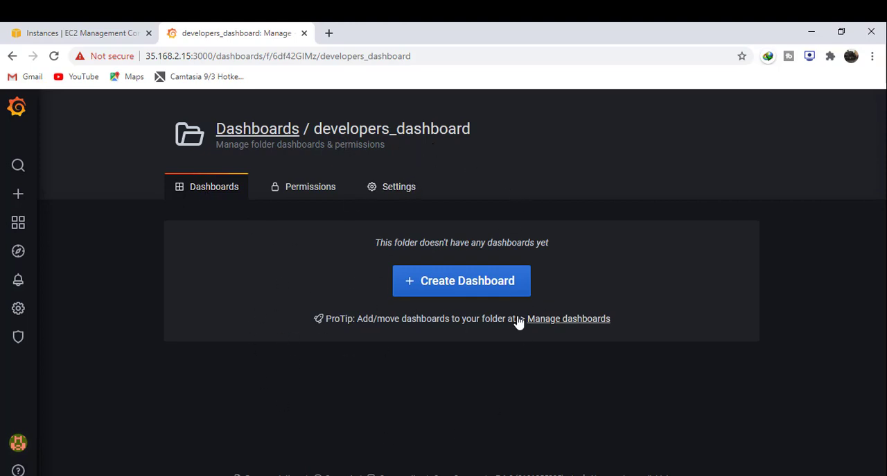
{"action": "left_click", "coordinate": [30, 228]}
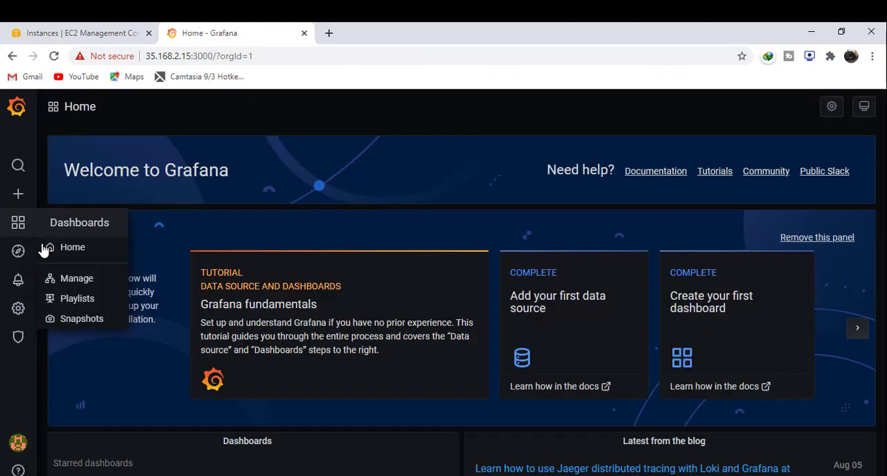
{"action": "left_click", "coordinate": [70, 280]}
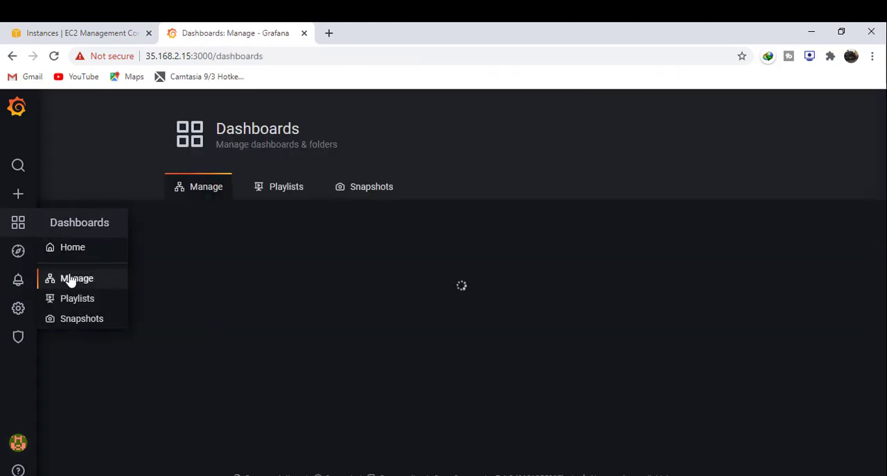
{"action": "left_click", "coordinate": [125, 407]}
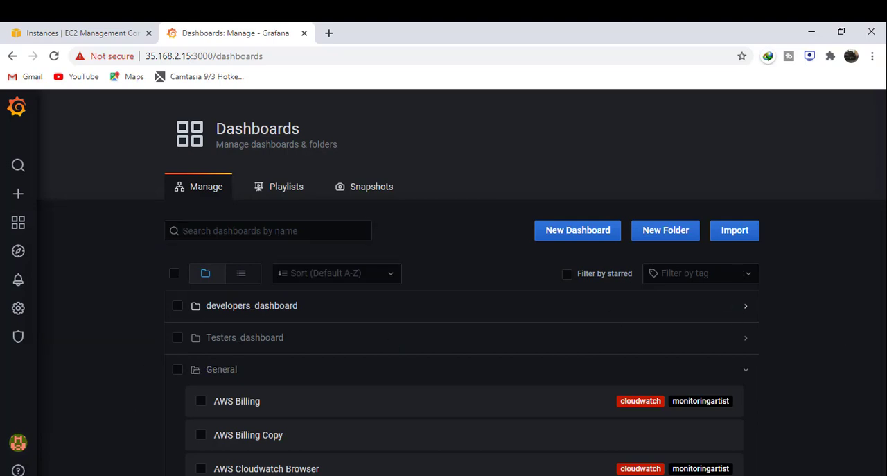
{"action": "scroll", "coordinate": [875, 263], "scroll_direction": "down", "scroll_amount": 2}
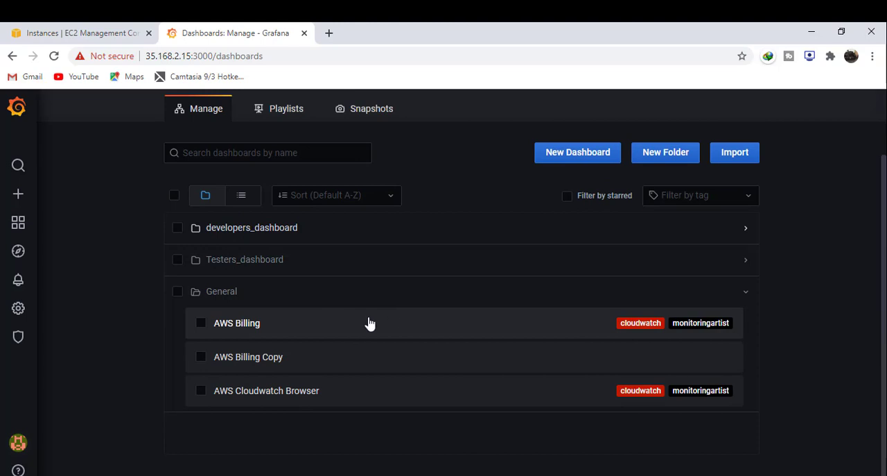
{"action": "scroll", "coordinate": [368, 323], "scroll_direction": "up", "scroll_amount": 2}
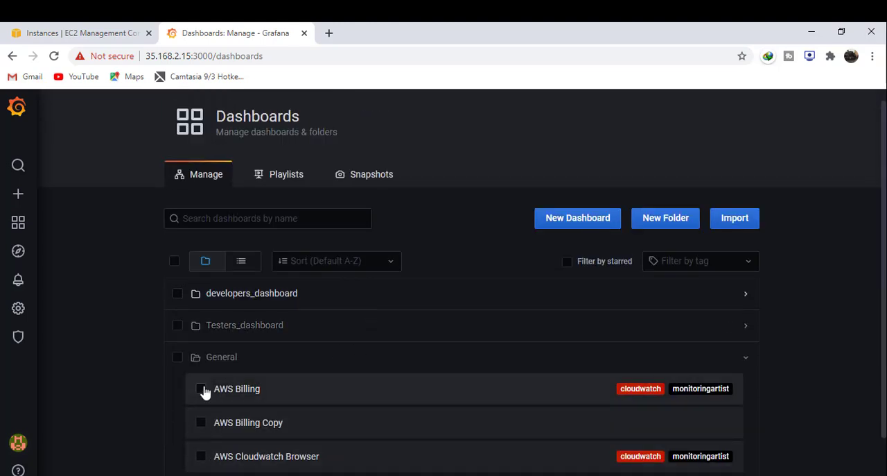
{"action": "left_click", "coordinate": [201, 388]}
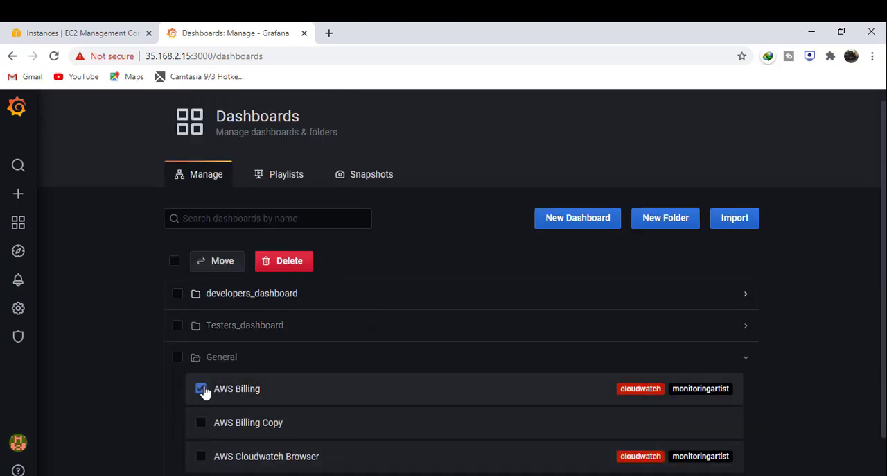
{"action": "left_click", "coordinate": [231, 273]}
{"action": "left_click", "coordinate": [423, 209]}
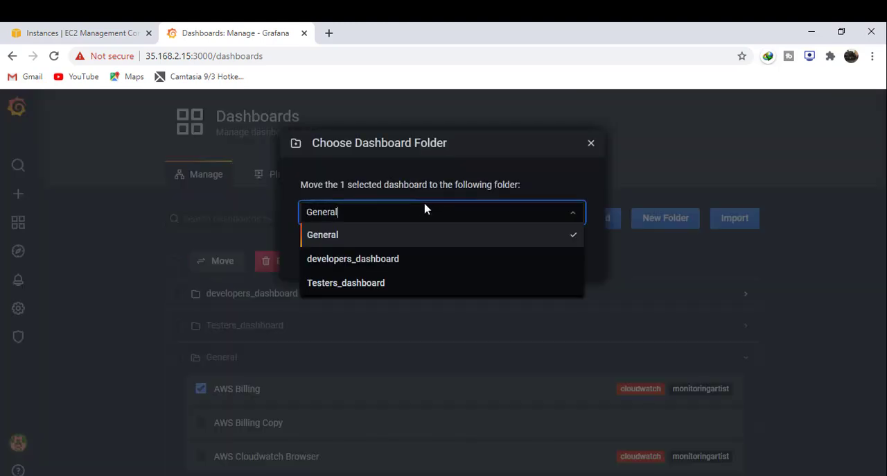
{"action": "left_click", "coordinate": [367, 273]}
{"action": "left_click", "coordinate": [403, 262]}
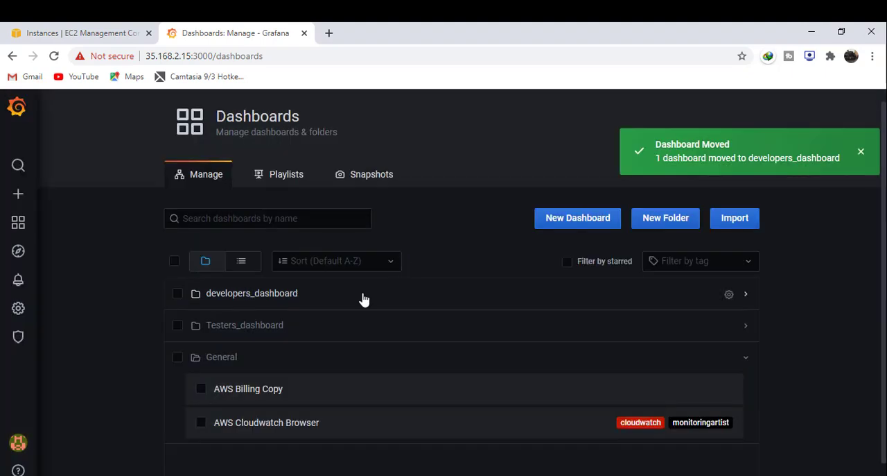
{"action": "left_click", "coordinate": [362, 298]}
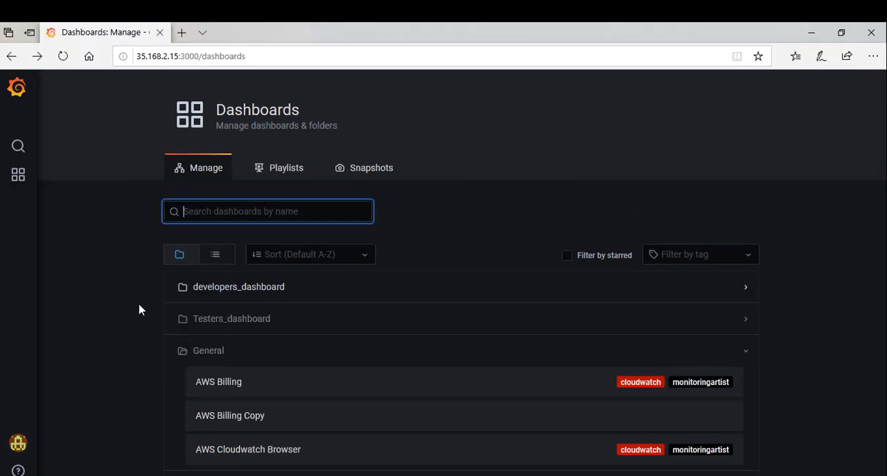
- Switch to the developer account's session in Edge and view AWS Billing over the last 90 days
{"action": "mouse_move", "coordinate": [21, 444]}
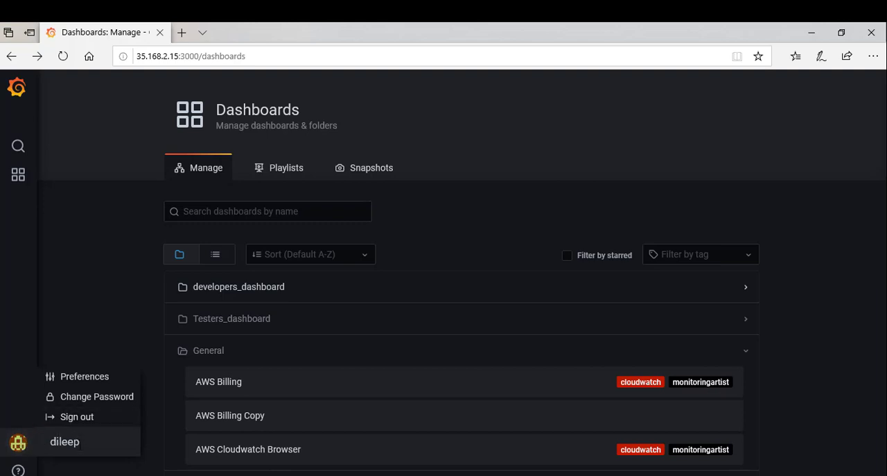
{"action": "left_click", "coordinate": [29, 180]}
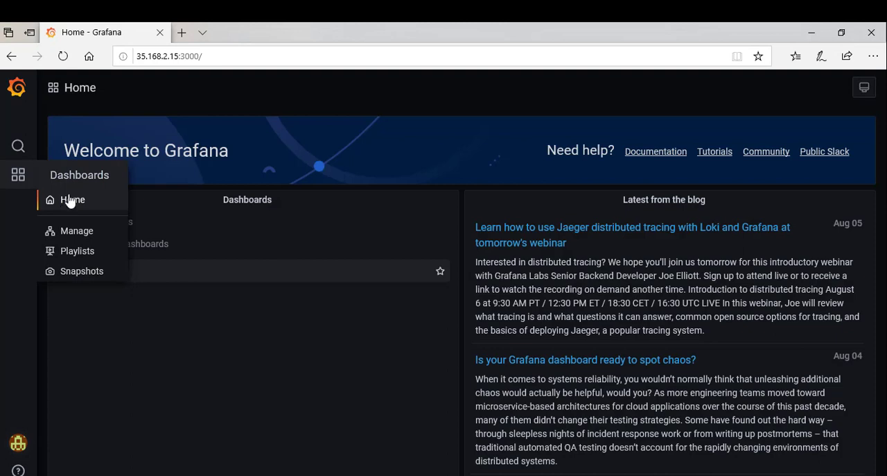
{"action": "left_click", "coordinate": [95, 274]}
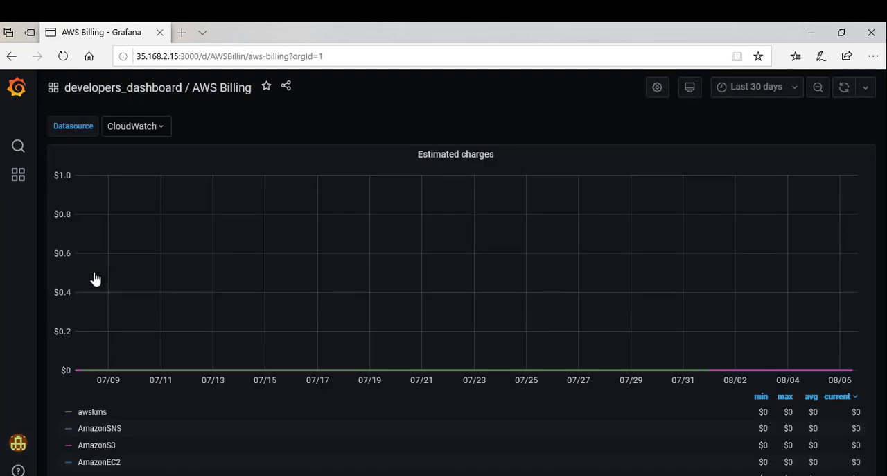
{"action": "left_click", "coordinate": [761, 86]}
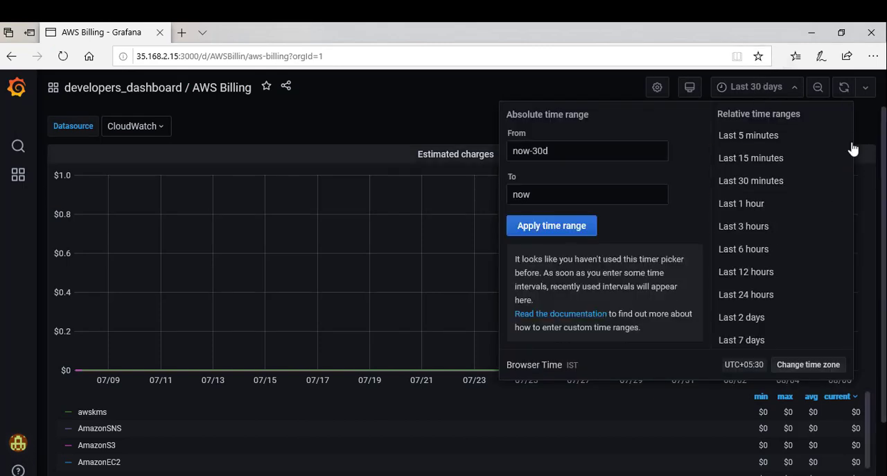
{"action": "scroll", "coordinate": [850, 173], "scroll_direction": "down", "scroll_amount": 5}
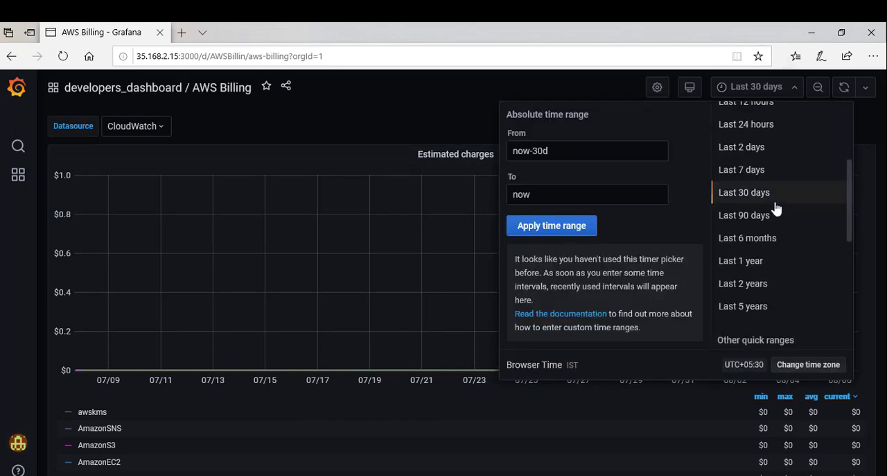
{"action": "left_click", "coordinate": [775, 218]}
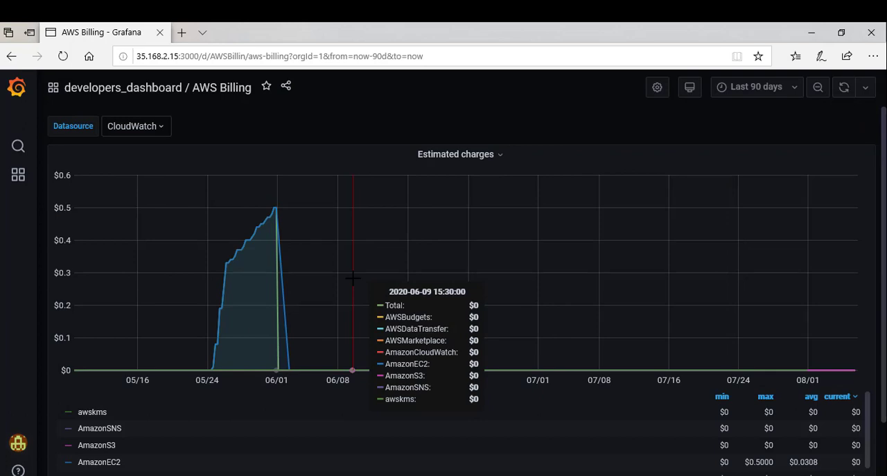
- Make the AWS Billing dashboard editable in its settings, check its variables and return to the dashboard
{"action": "left_click", "coordinate": [657, 89]}
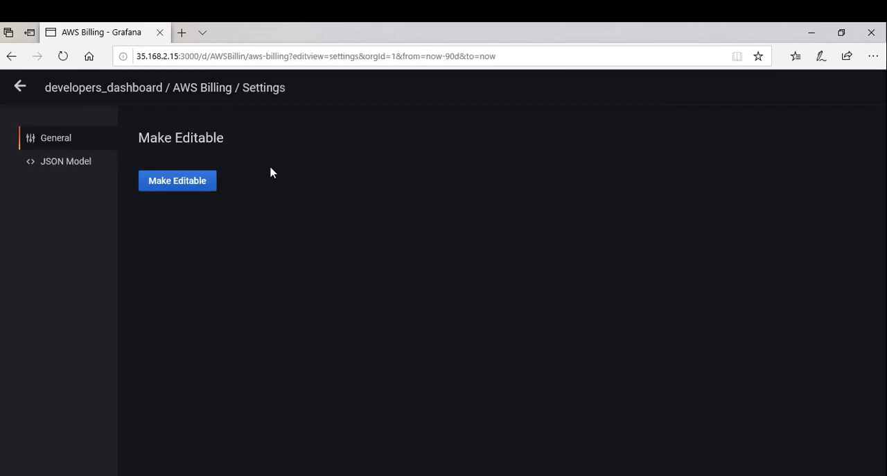
{"action": "left_click", "coordinate": [210, 181]}
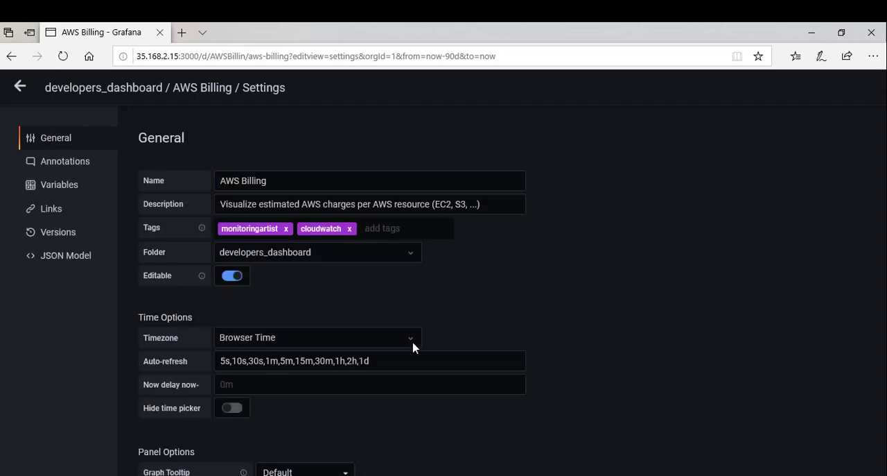
{"action": "left_click", "coordinate": [74, 192]}
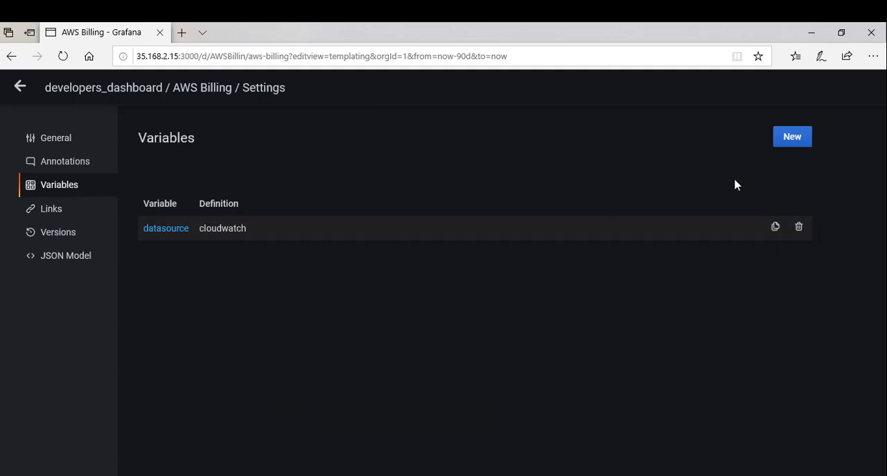
{"action": "left_click", "coordinate": [19, 89]}
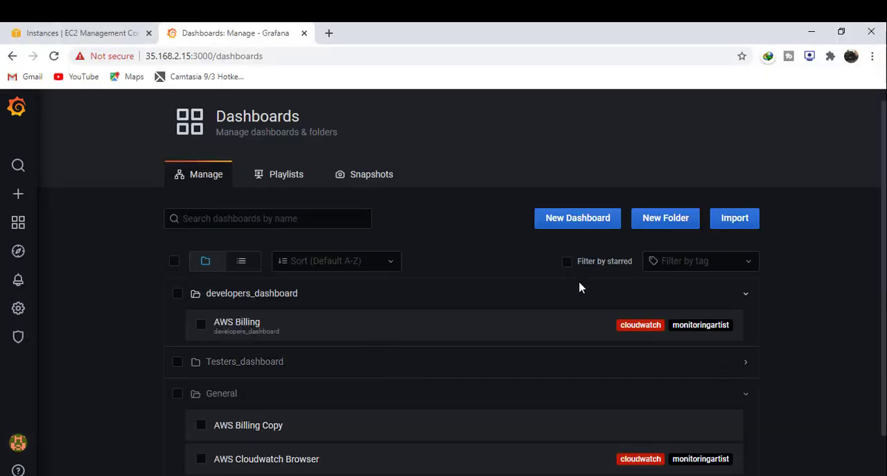
- Switch to the admin session in Chrome and review the team permissions of the developers_dashboard folder
{"action": "left_click", "coordinate": [726, 298]}
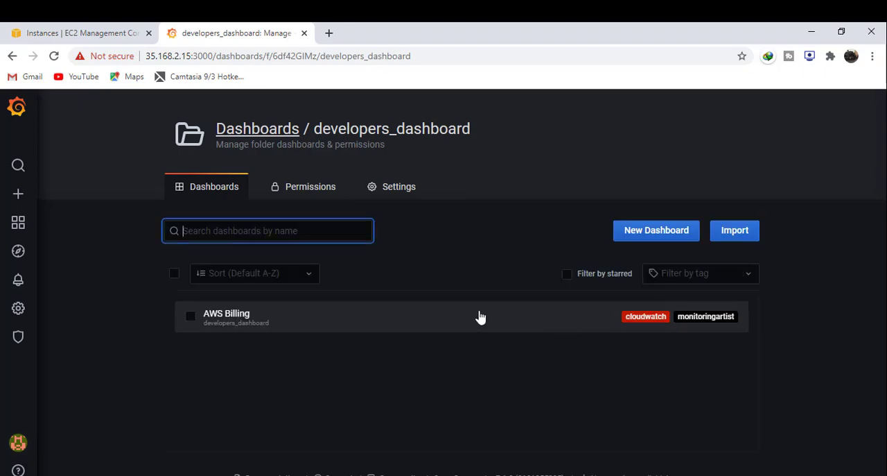
{"action": "left_click", "coordinate": [314, 199]}
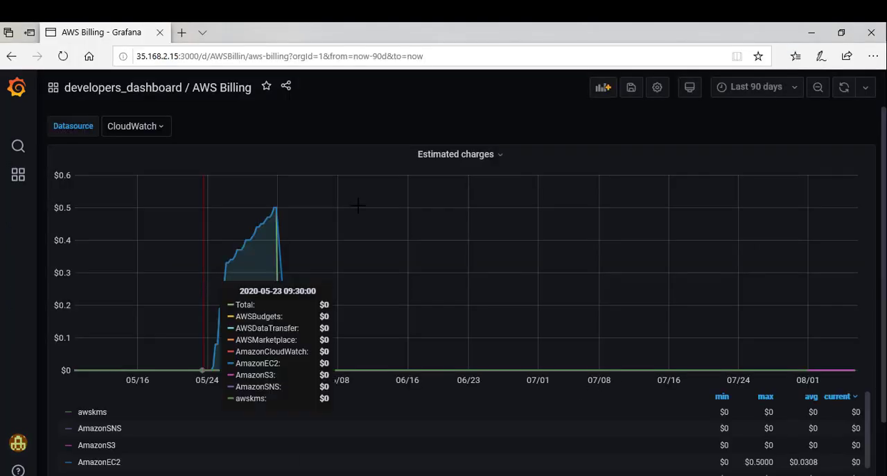
- Switch to the Edge session, sign out the developer account and log in with the tester's username and account password
{"action": "mouse_move", "coordinate": [28, 441]}
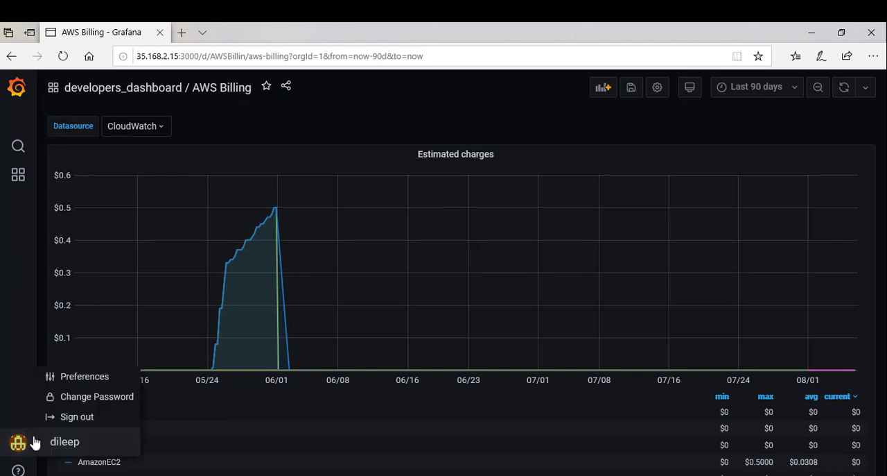
{"action": "left_click", "coordinate": [102, 416]}
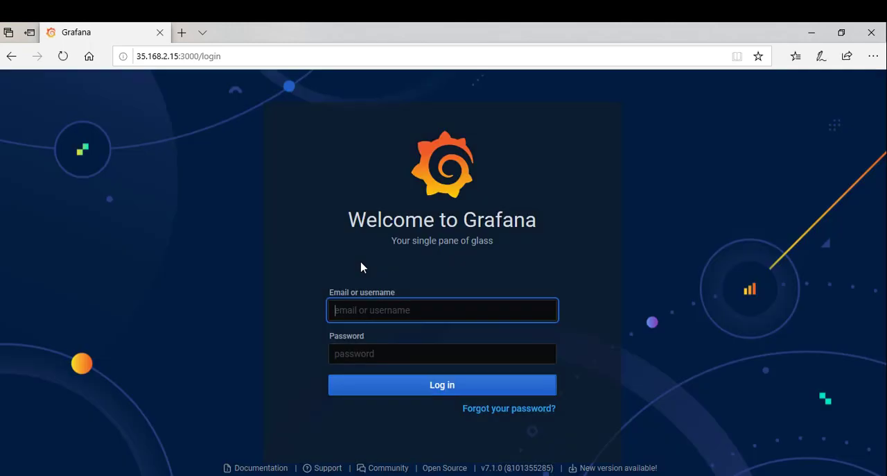
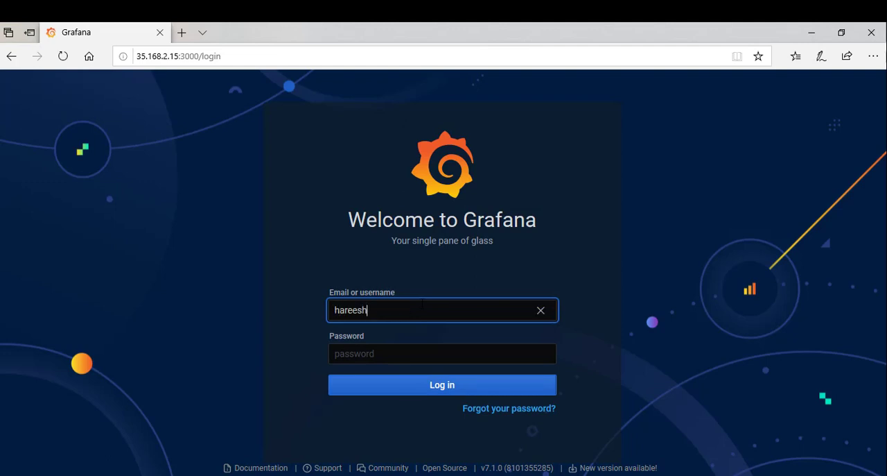
{"action": "key", "text": "Tab"}
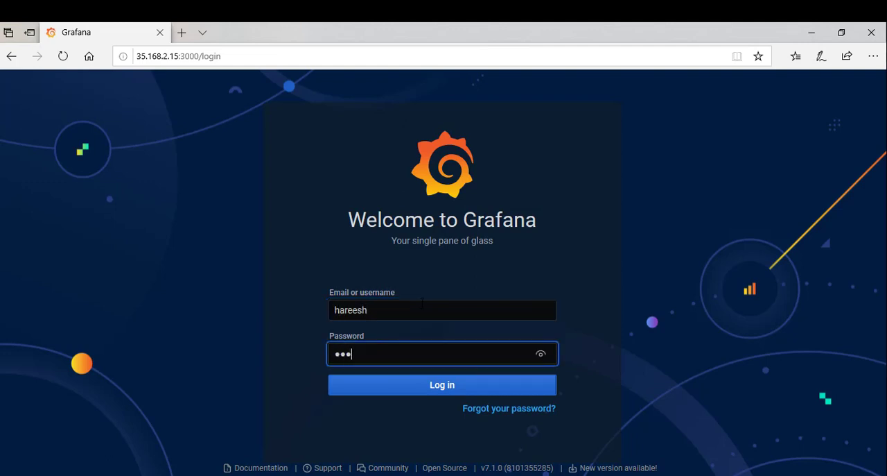
{"action": "left_click", "coordinate": [414, 387]}
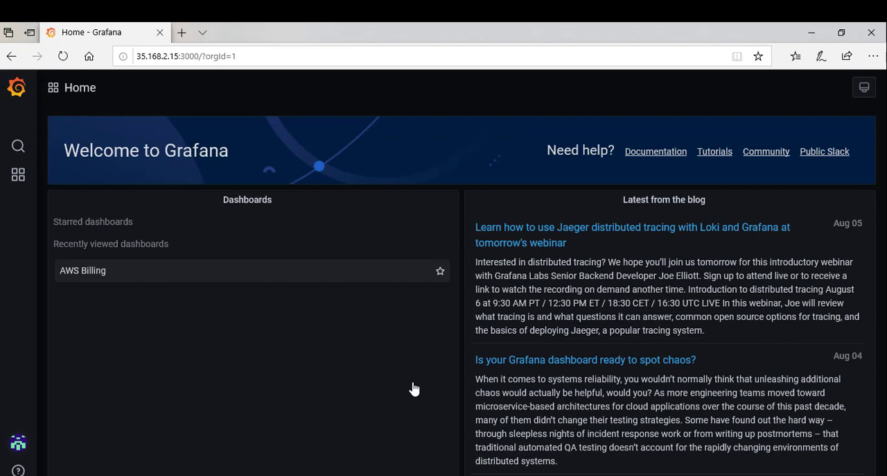
- Open the AWS Billing dashboard as the tester and set its time range to the last 90 days
{"action": "left_click", "coordinate": [218, 276]}
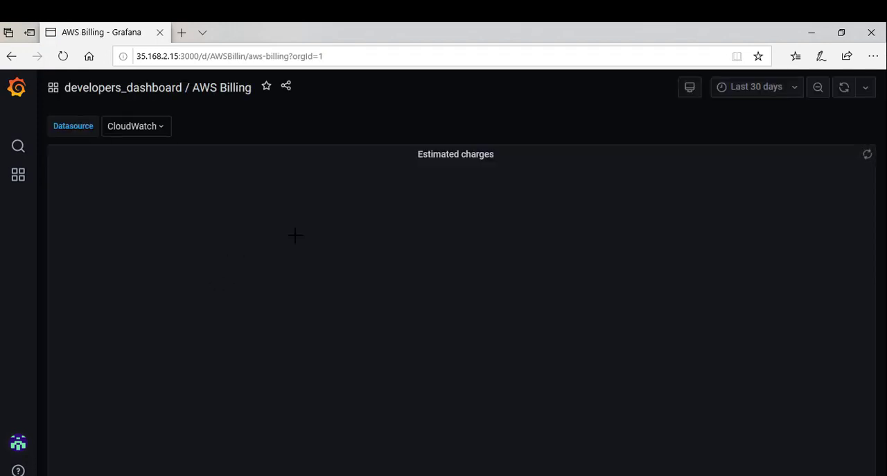
{"action": "left_click", "coordinate": [759, 95]}
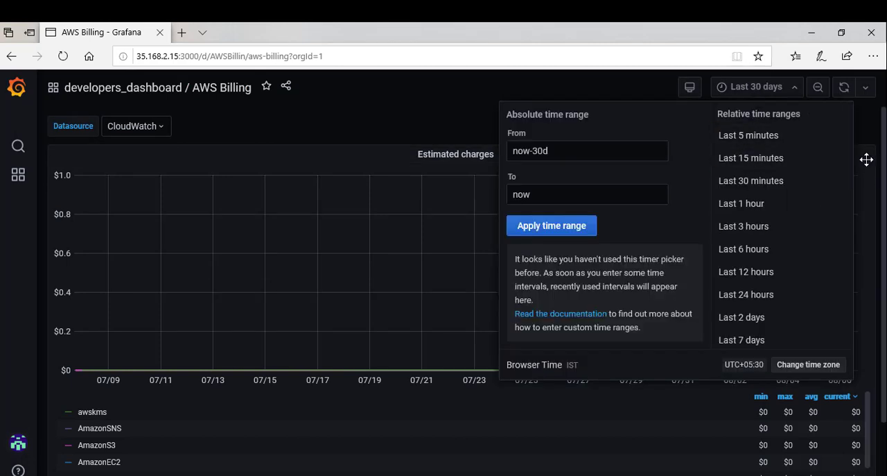
{"action": "left_click_drag", "start_coordinate": [851, 158], "coordinate": [848, 214]}
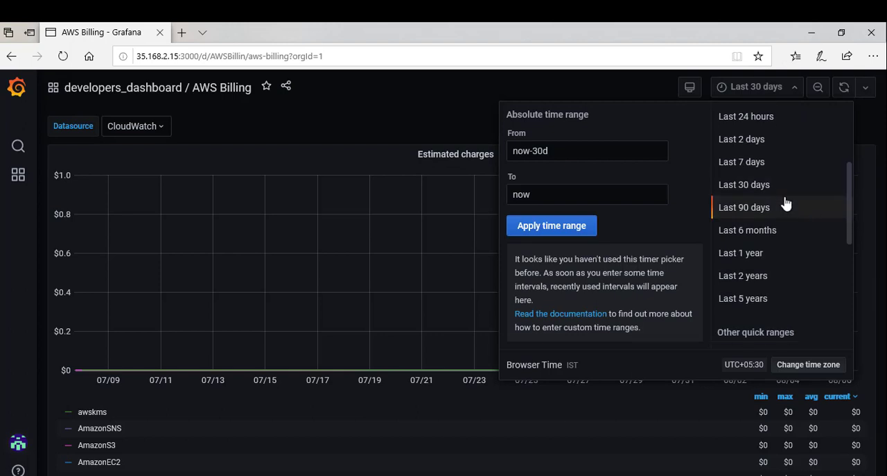
{"action": "left_click", "coordinate": [786, 203]}
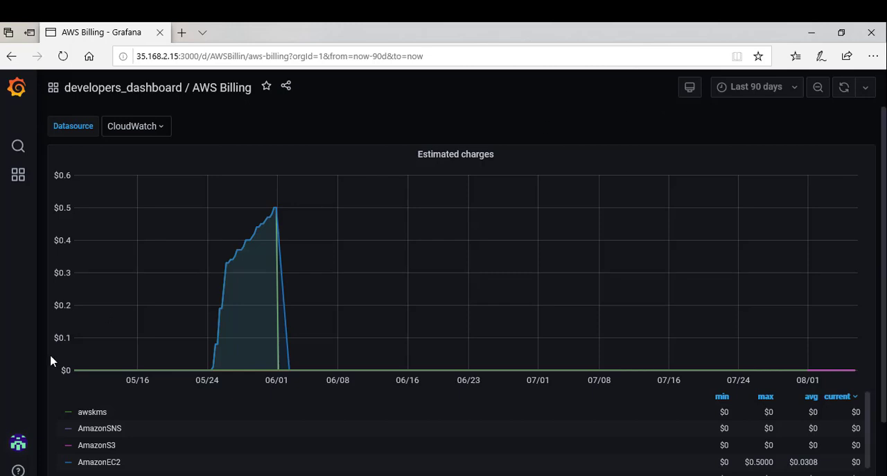
{"action": "mouse_move", "coordinate": [19, 444]}
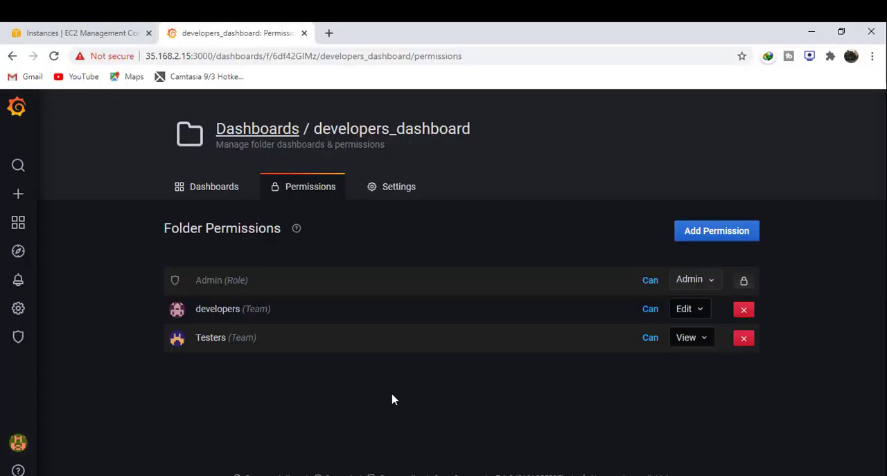
- Open the permissions of the Testers_dashboard folder from the dashboard management list
{"action": "left_click", "coordinate": [226, 198]}
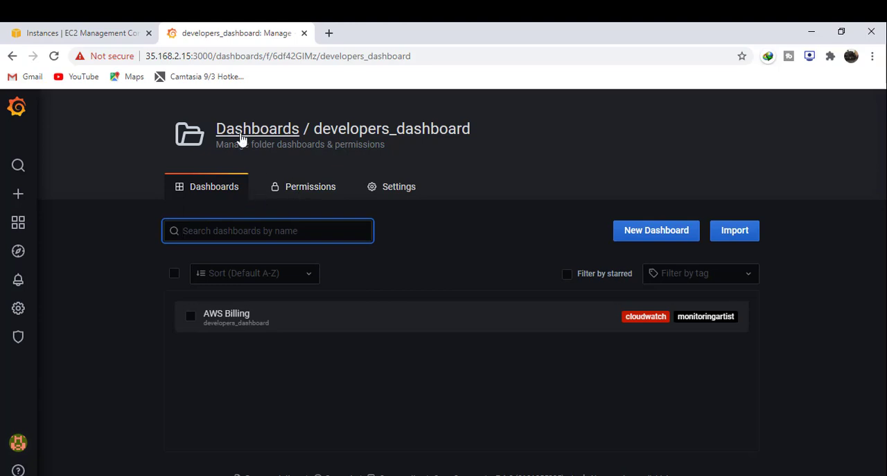
{"action": "mouse_move", "coordinate": [18, 230]}
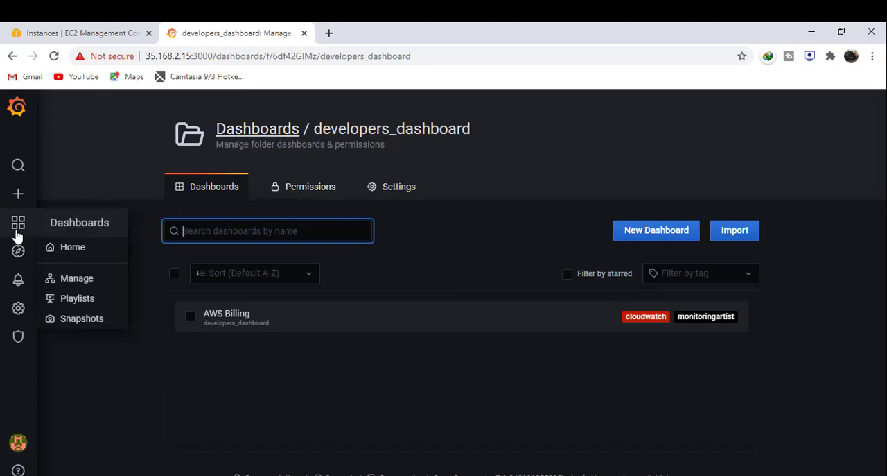
{"action": "left_click", "coordinate": [66, 284]}
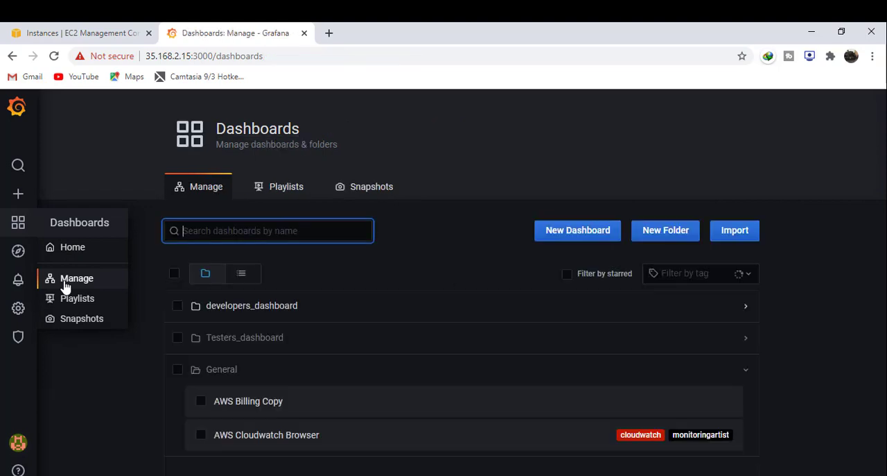
{"action": "left_click", "coordinate": [227, 342]}
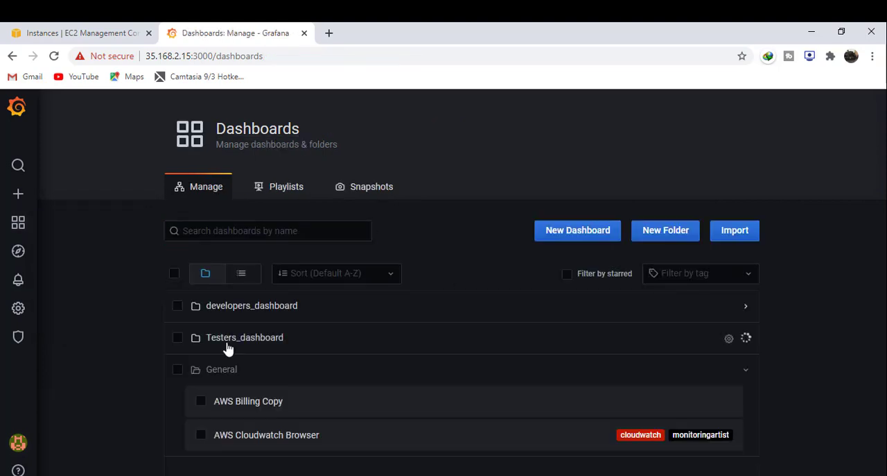
{"action": "left_click", "coordinate": [727, 339]}
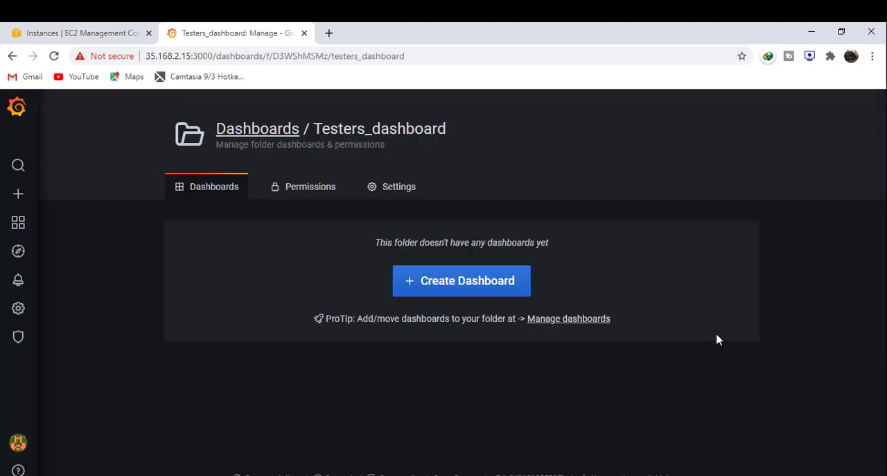
{"action": "left_click", "coordinate": [308, 197]}
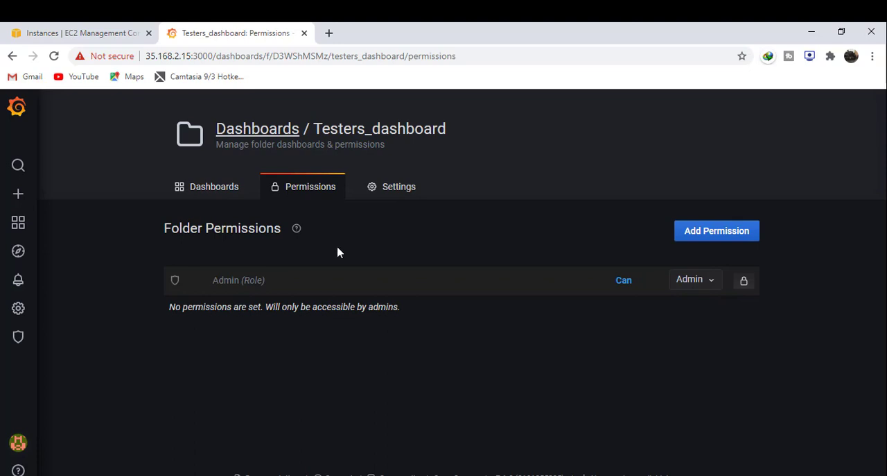
- Add a folder permission giving the Testers team Edit access to Testers_dashboard and save it
{"action": "left_click", "coordinate": [712, 238]}
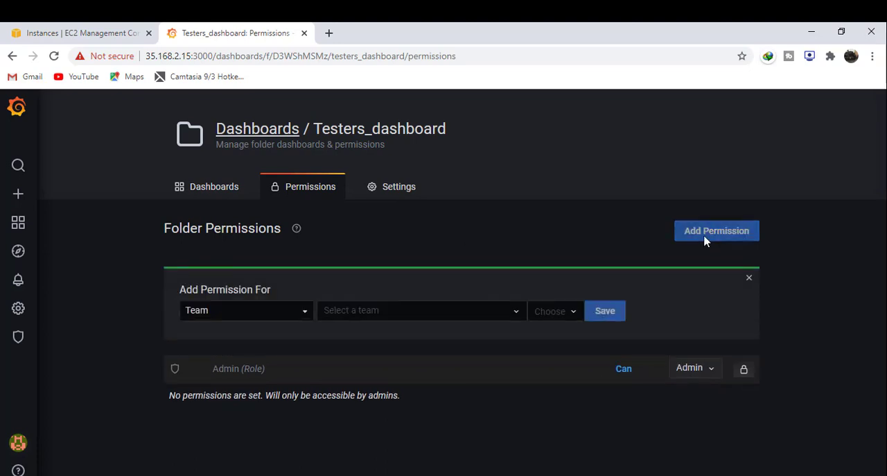
{"action": "left_click", "coordinate": [368, 317]}
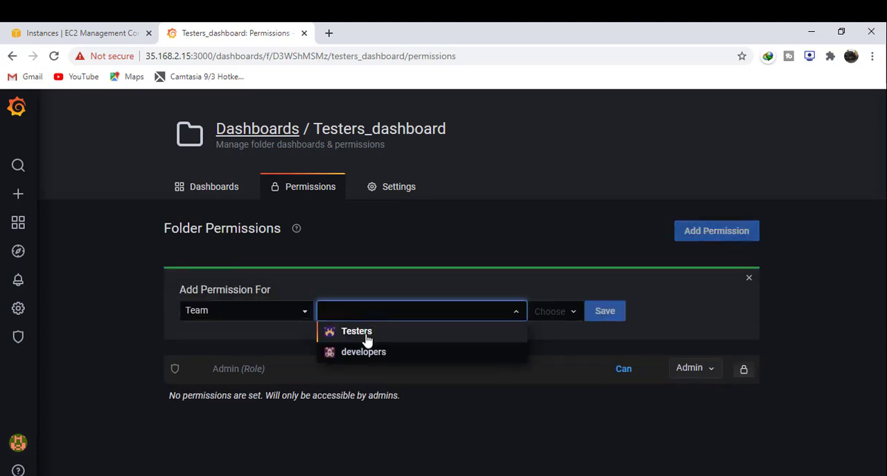
{"action": "left_click", "coordinate": [367, 340]}
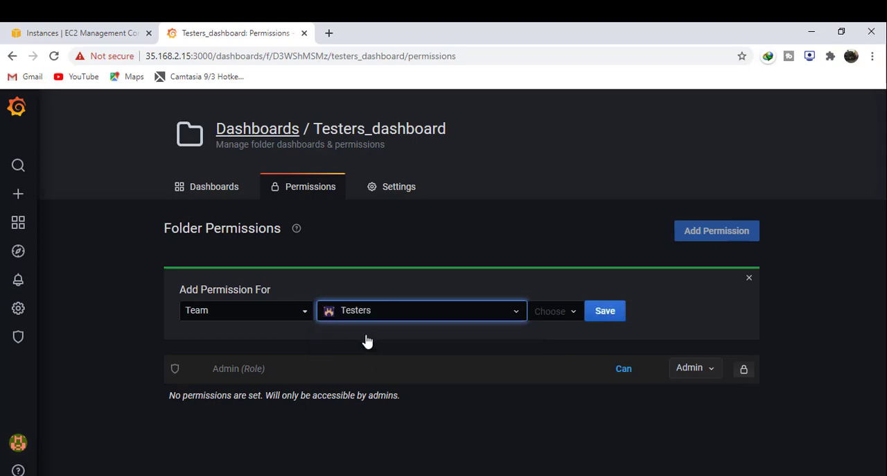
{"action": "left_click", "coordinate": [559, 317]}
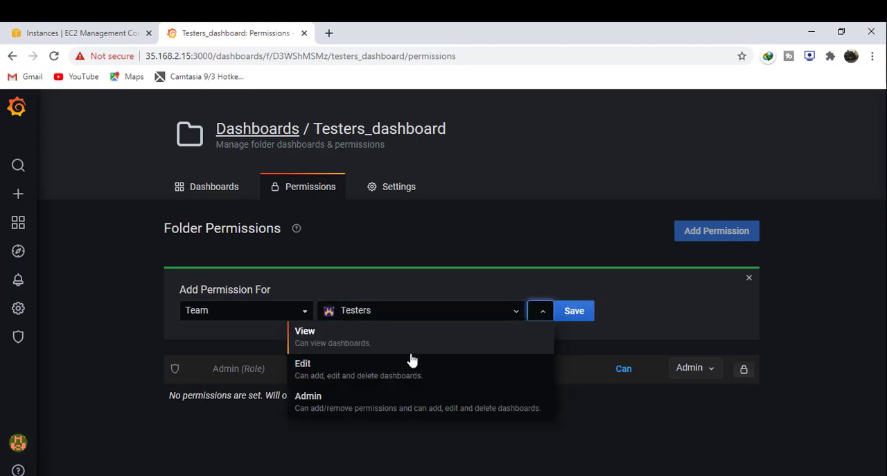
{"action": "left_click", "coordinate": [394, 374]}
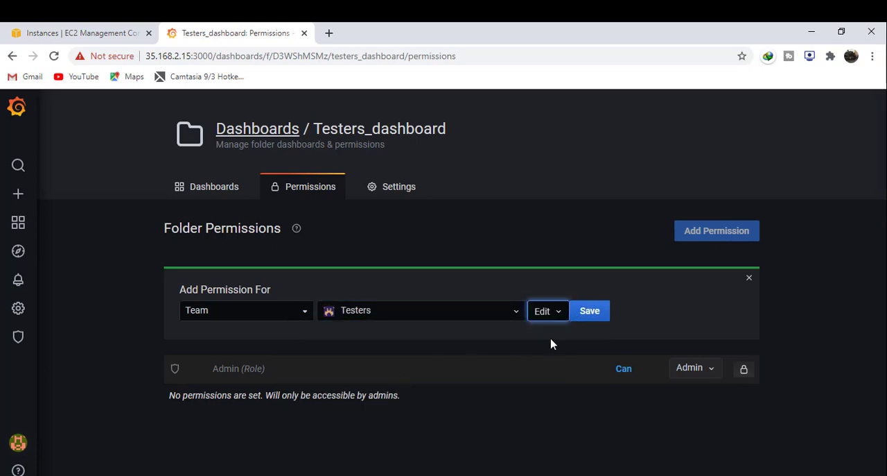
{"action": "left_click", "coordinate": [585, 317]}
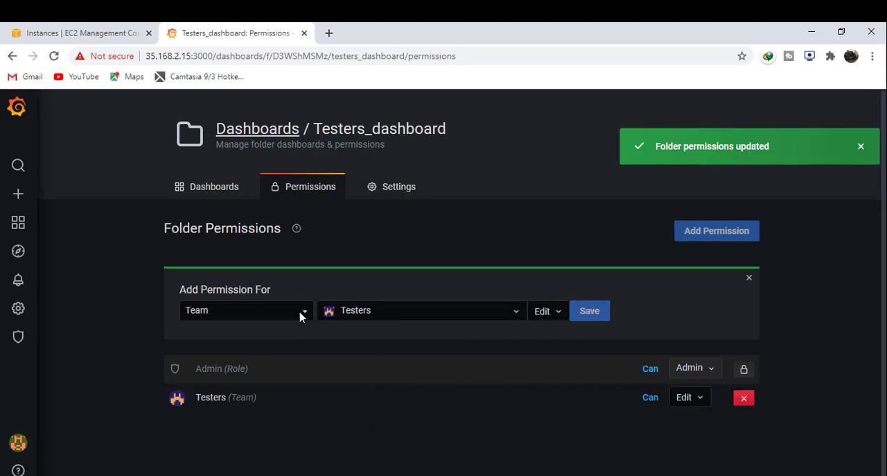
- Add a folder permission giving the developers team View access to Testers_dashboard and save it
{"action": "left_click", "coordinate": [405, 312]}
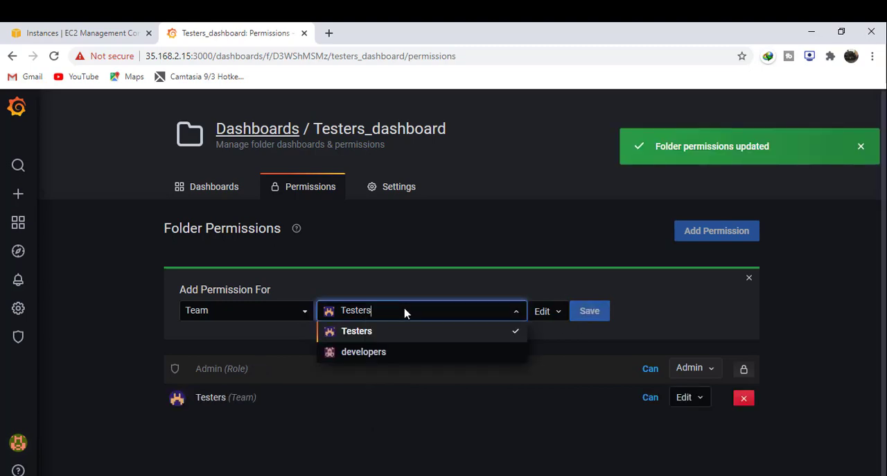
{"action": "left_click", "coordinate": [374, 352]}
{"action": "left_click", "coordinate": [540, 313]}
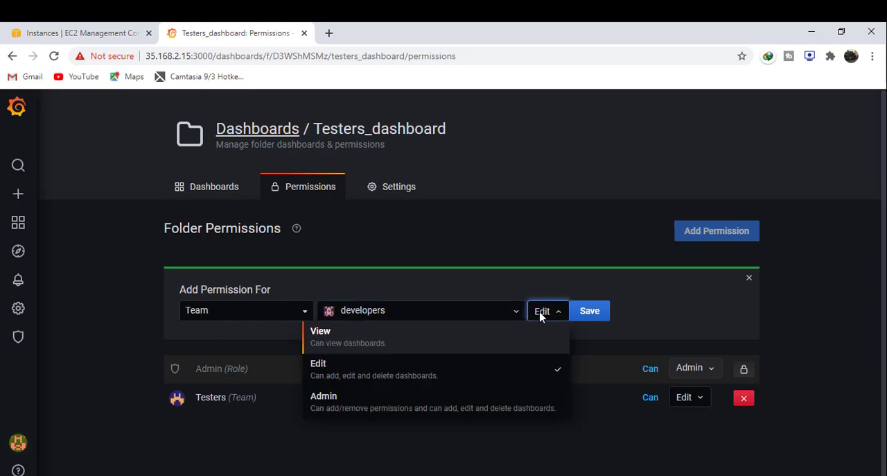
{"action": "left_click", "coordinate": [439, 350]}
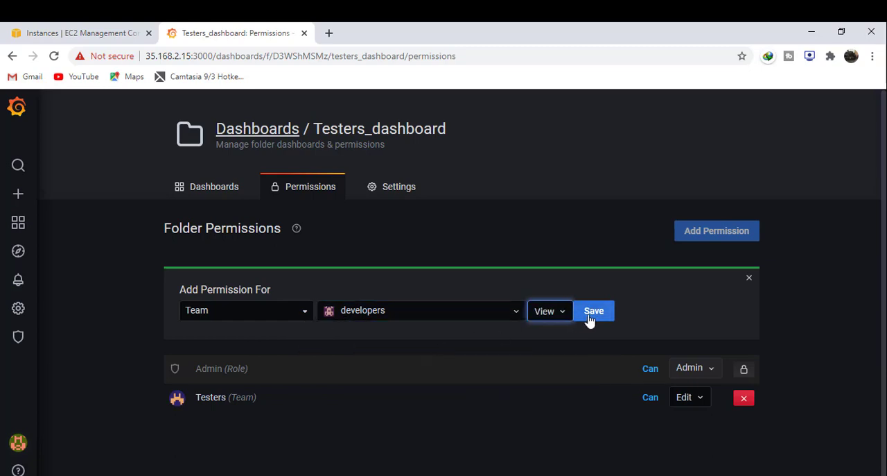
{"action": "left_click", "coordinate": [592, 317]}
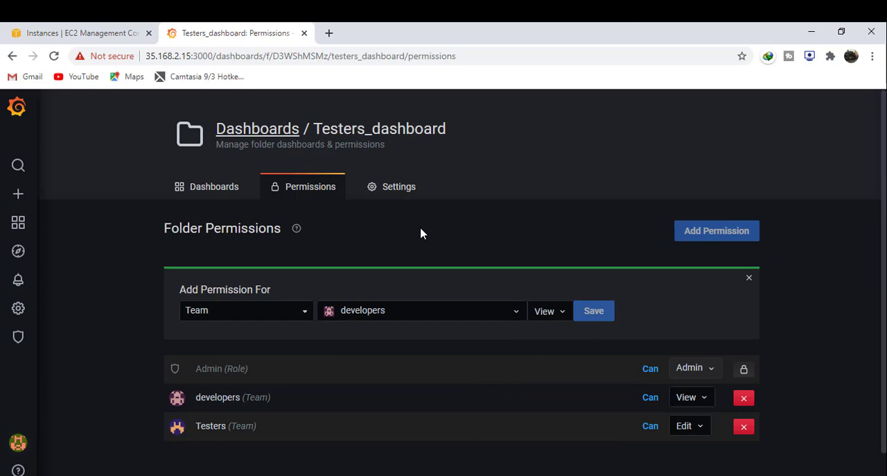
- Move the AWS Billing Copy dashboard from the General folder into the Testers_dashboard folder
{"action": "left_click", "coordinate": [215, 195]}
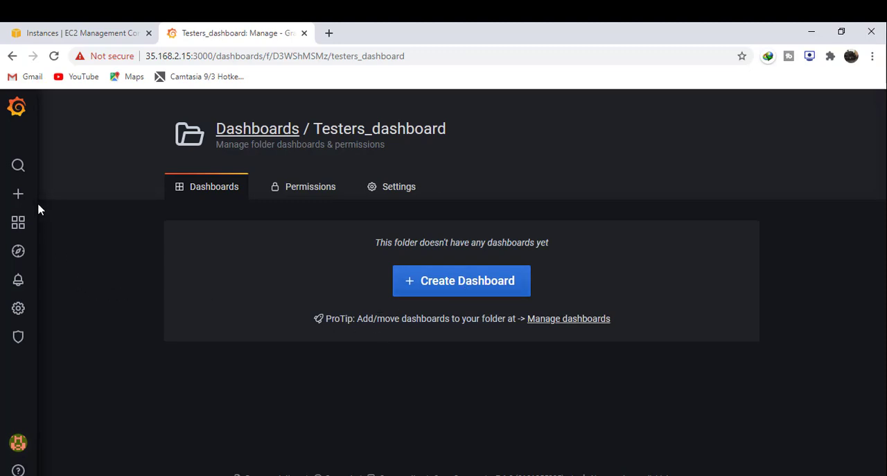
{"action": "mouse_move", "coordinate": [18, 222]}
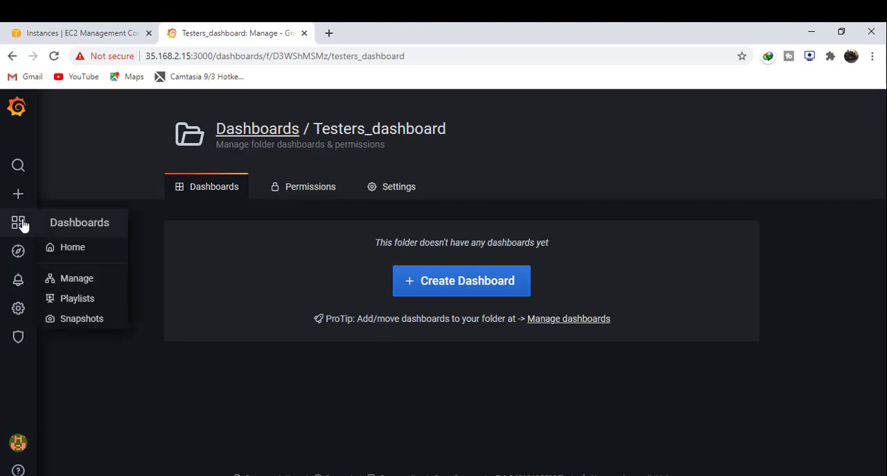
{"action": "left_click", "coordinate": [87, 286]}
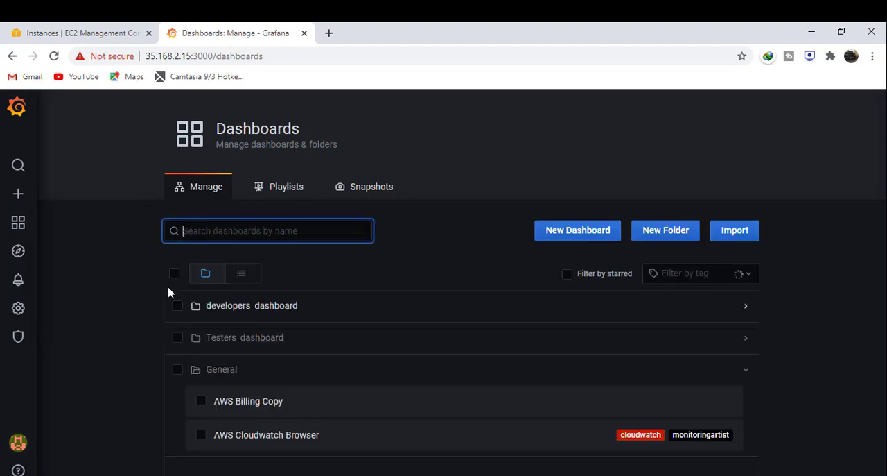
{"action": "left_click", "coordinate": [201, 435]}
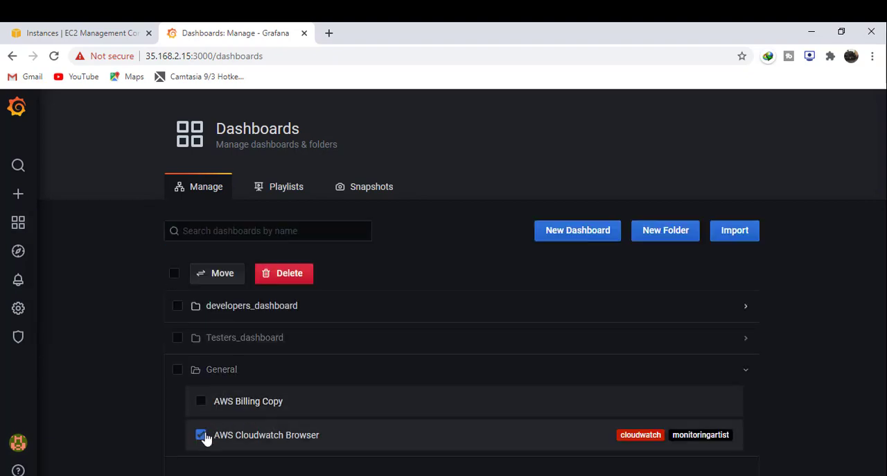
{"action": "left_click", "coordinate": [202, 435]}
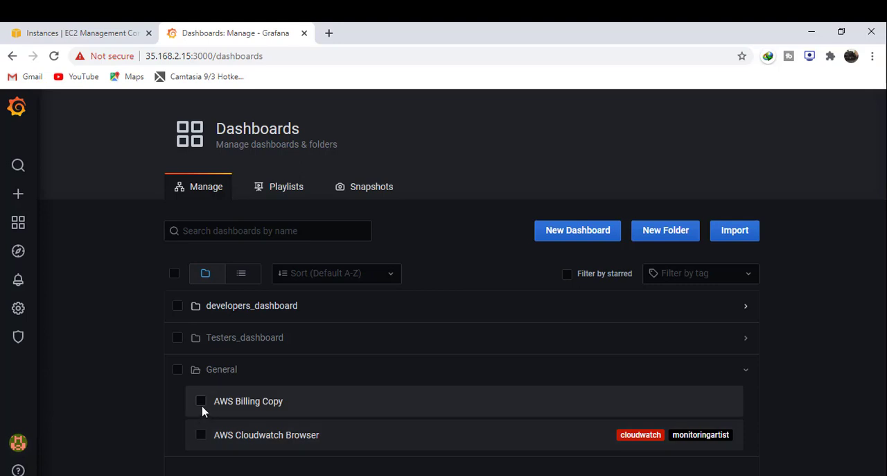
{"action": "left_click", "coordinate": [201, 402]}
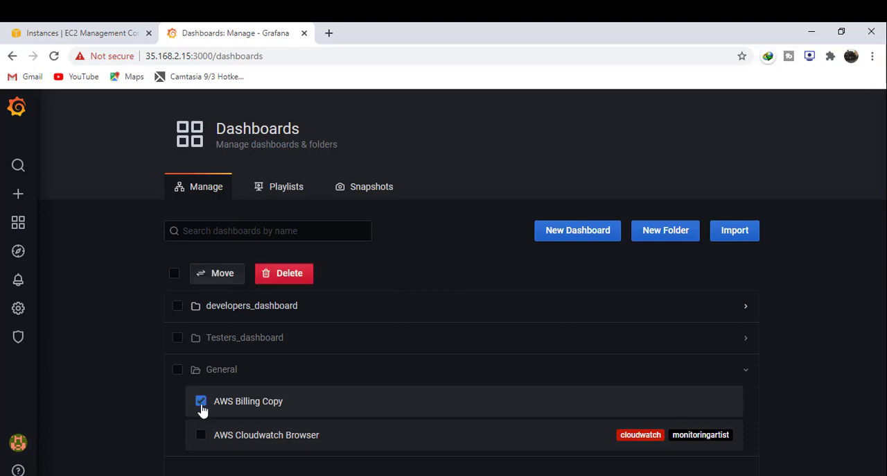
{"action": "left_click", "coordinate": [222, 273]}
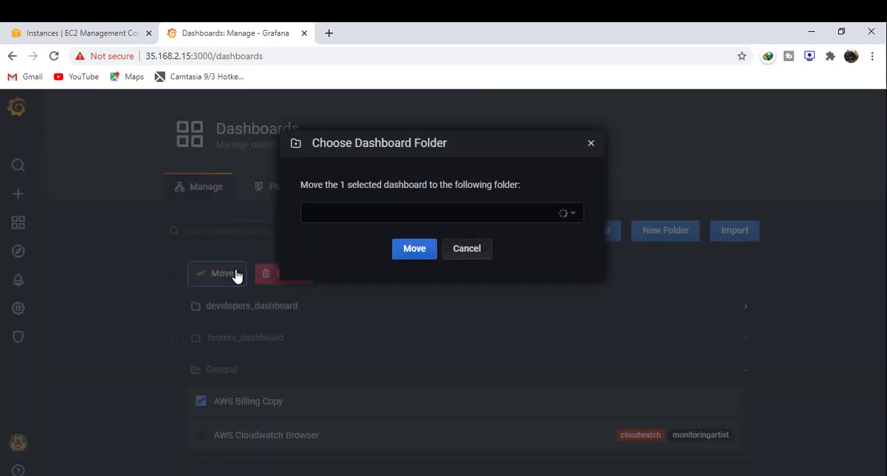
{"action": "left_click", "coordinate": [422, 210]}
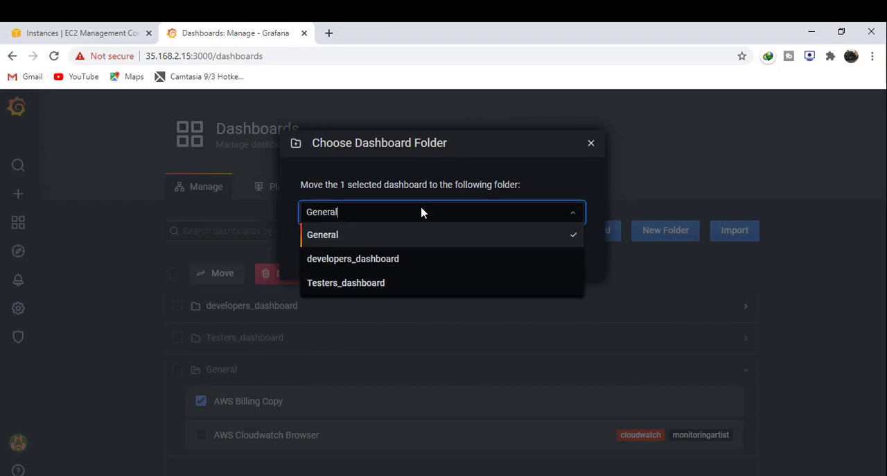
{"action": "left_click", "coordinate": [366, 282]}
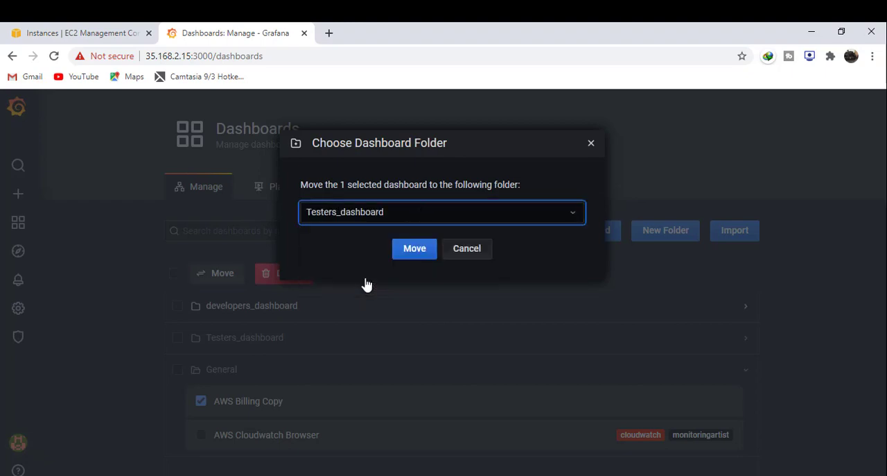
{"action": "left_click", "coordinate": [415, 248]}
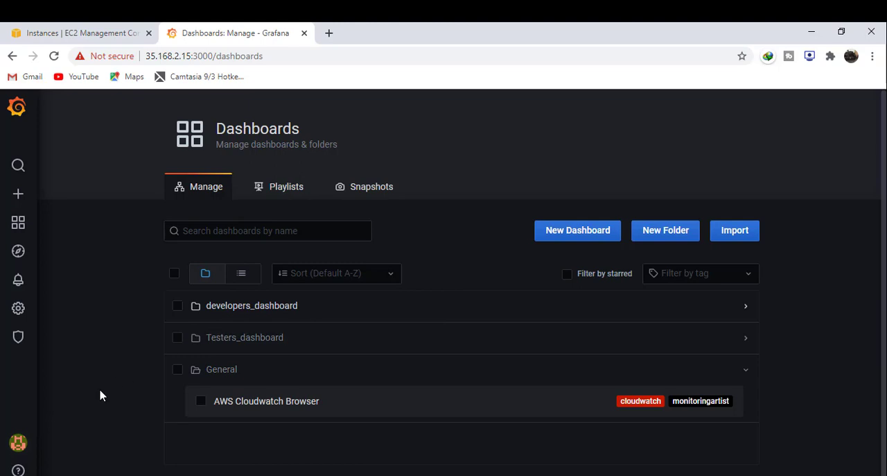
- Switch to the tester's session in Edge and check the dashboards listed on the Grafana home page
{"action": "mouse_move", "coordinate": [332, 474]}
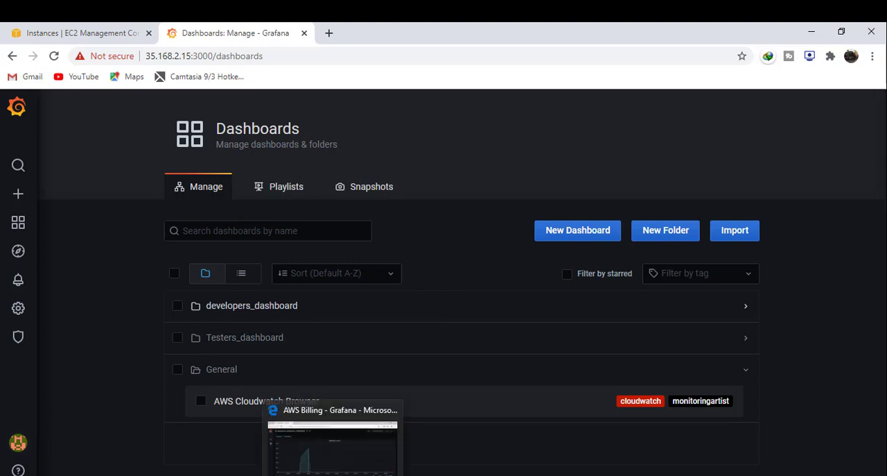
{"action": "left_click", "coordinate": [332, 440]}
{"action": "mouse_move", "coordinate": [20, 449]}
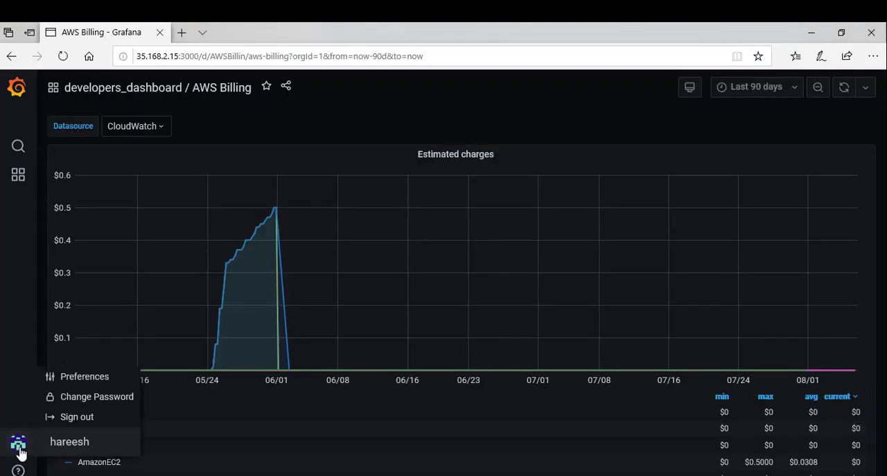
{"action": "mouse_move", "coordinate": [21, 174]}
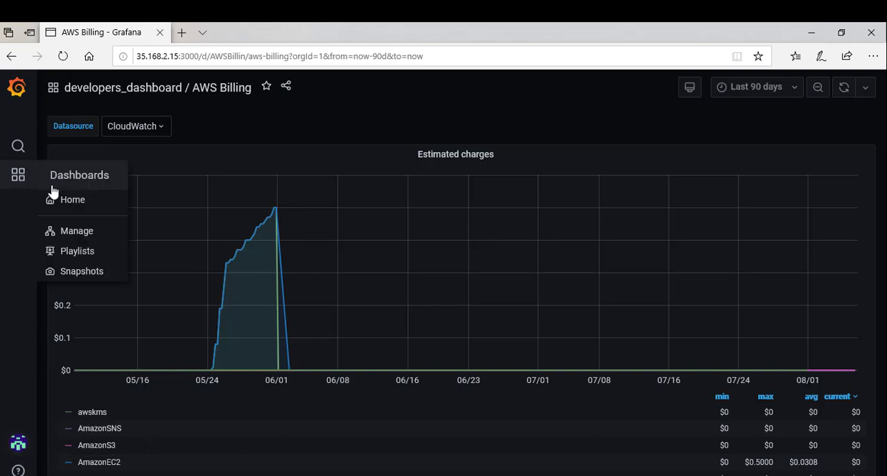
{"action": "left_click", "coordinate": [69, 206]}
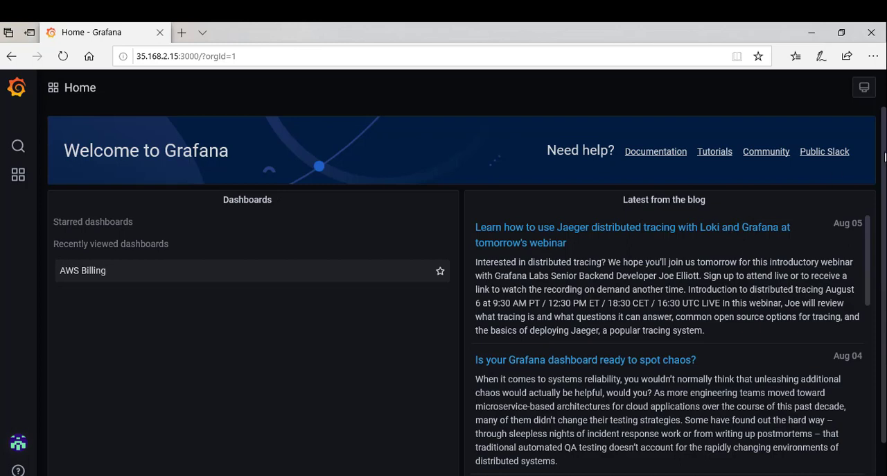
{"action": "left_click_drag", "start_coordinate": [885, 157], "coordinate": [885, 242]}
{"action": "scroll", "coordinate": [467, 290], "scroll_direction": "up", "scroll_amount": 2}
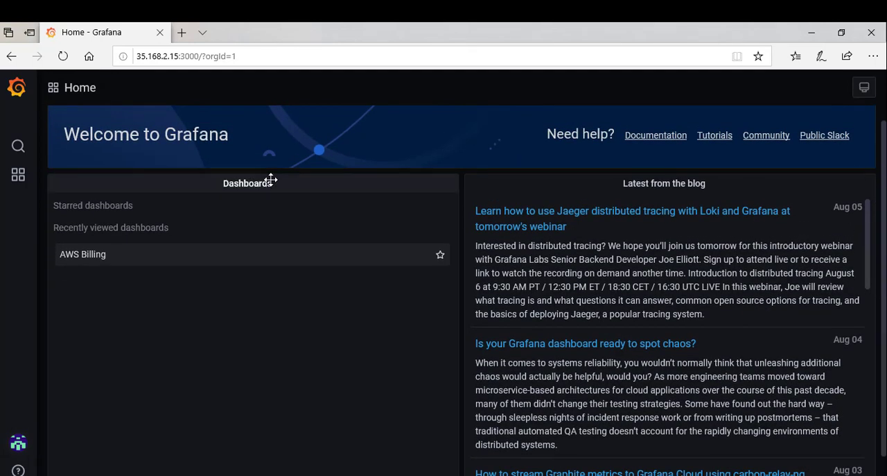
- Open the AWS Billing Copy dashboard from the Testers_dashboard folder as the tester
{"action": "mouse_move", "coordinate": [23, 169]}
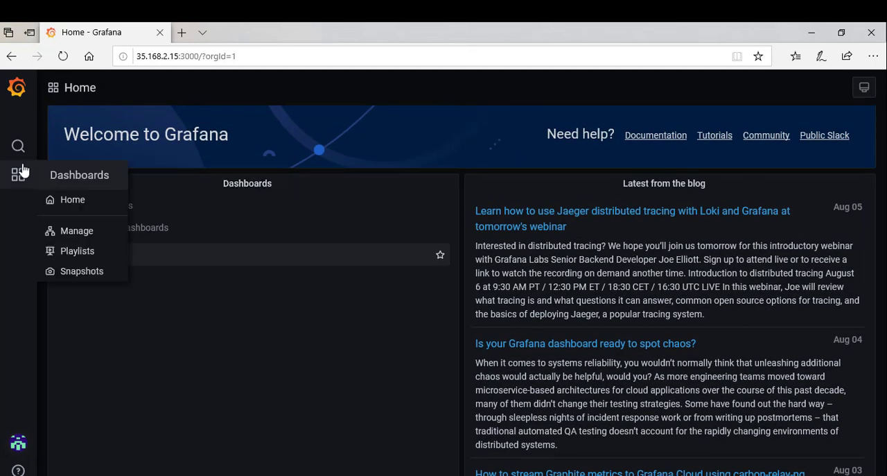
{"action": "left_click", "coordinate": [89, 234]}
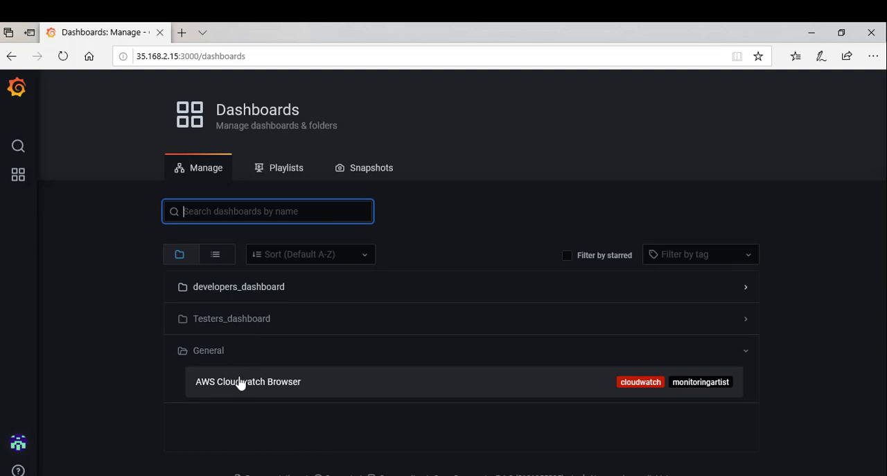
{"action": "left_click", "coordinate": [236, 329]}
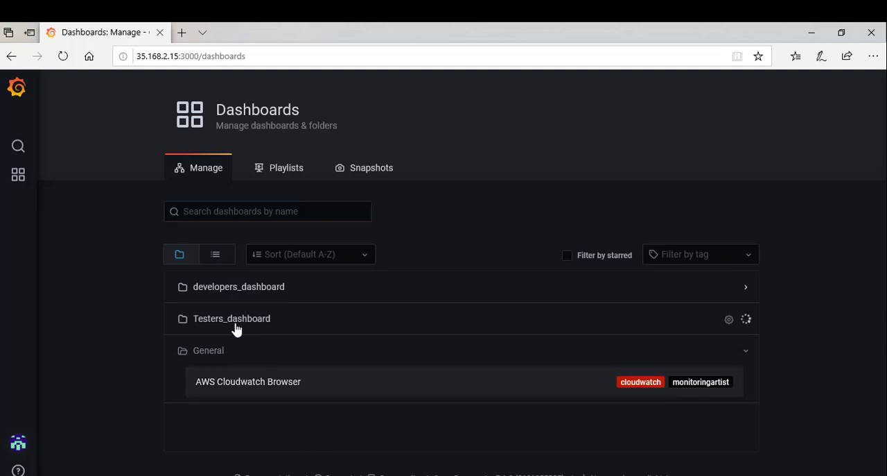
{"action": "left_click", "coordinate": [256, 361]}
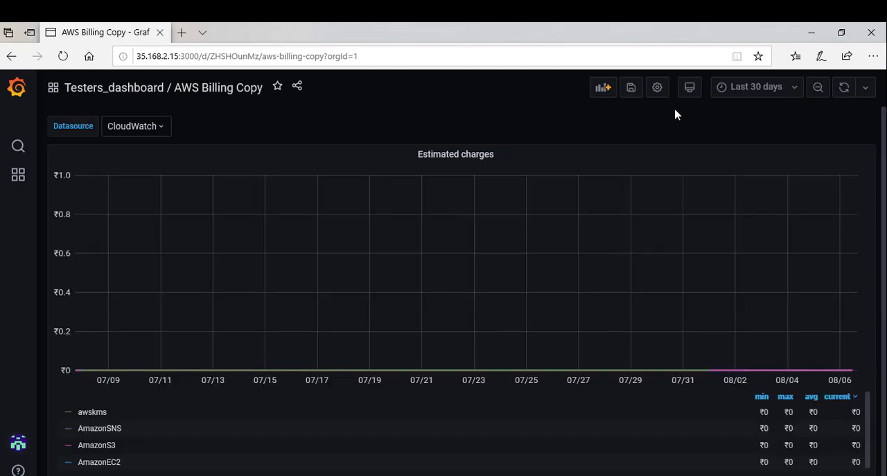
- Check the AWS Billing Copy dashboard's general settings as the tester, and set its time range to Last 90 days
{"action": "left_click", "coordinate": [657, 98]}
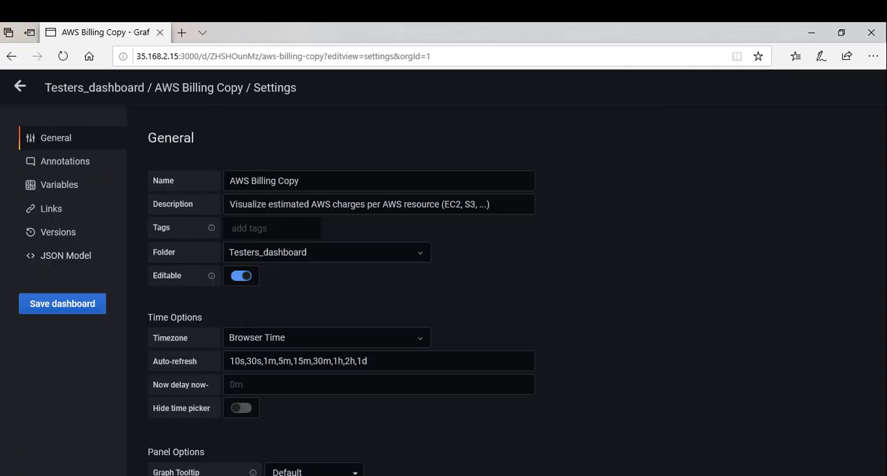
{"action": "left_click", "coordinate": [24, 87]}
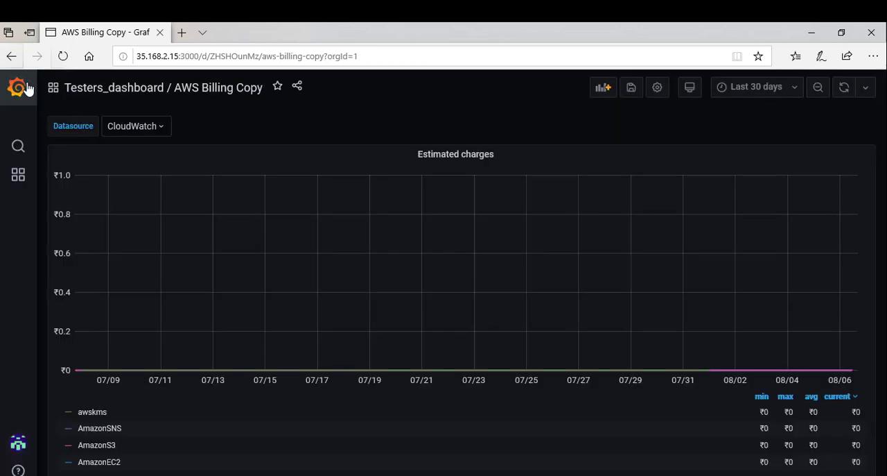
{"action": "left_click", "coordinate": [760, 89]}
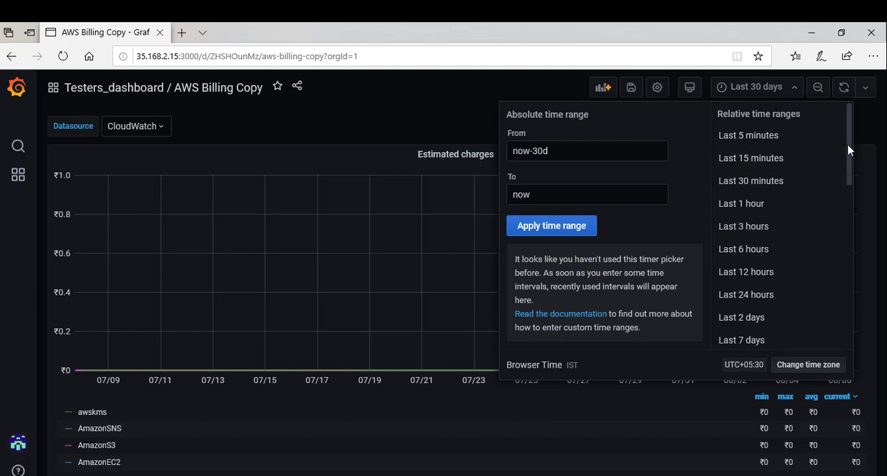
{"action": "left_click_drag", "start_coordinate": [849, 150], "coordinate": [846, 202]}
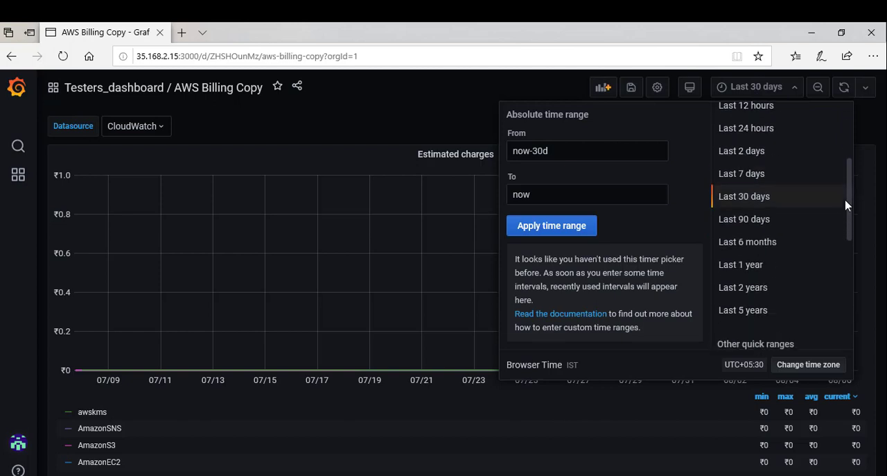
{"action": "left_click", "coordinate": [786, 228]}
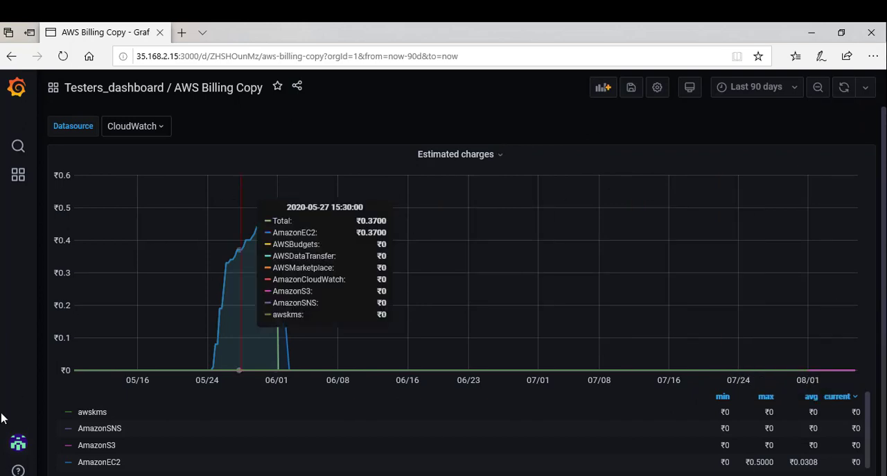
- Sign out of the tester's account and log in with the developer's username and account password
{"action": "mouse_move", "coordinate": [12, 437]}
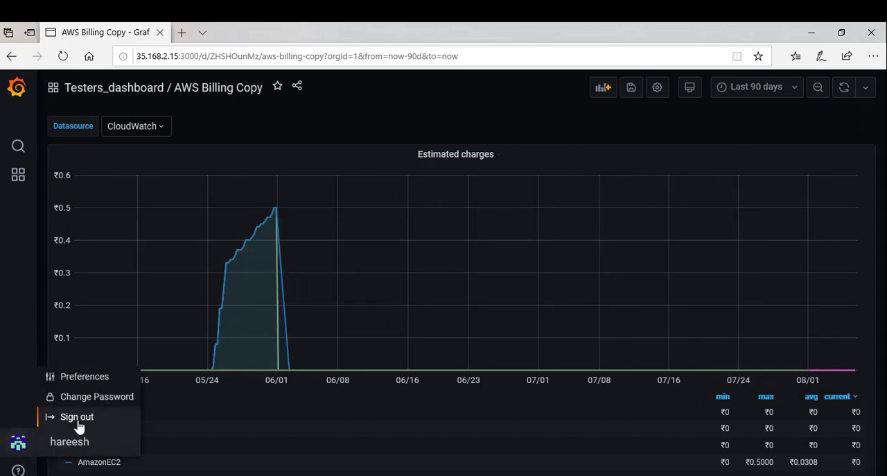
{"action": "left_click", "coordinate": [76, 417]}
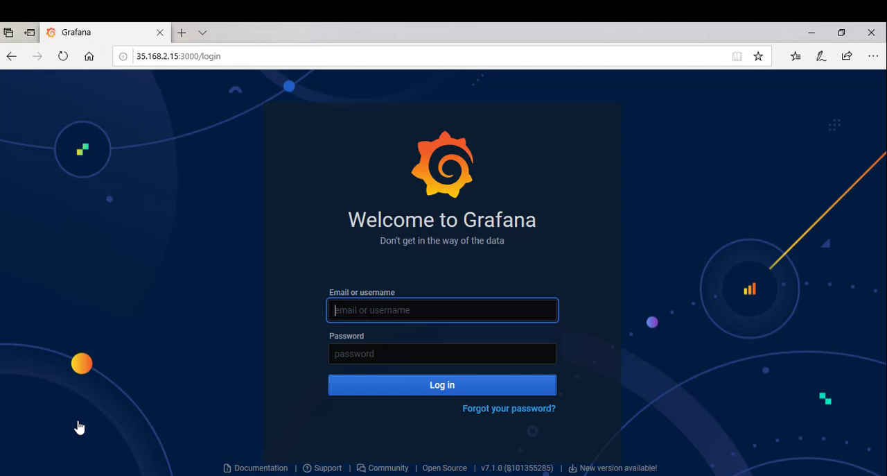
{"action": "type", "text": "dileep"}
{"action": "key", "text": "Tab"}
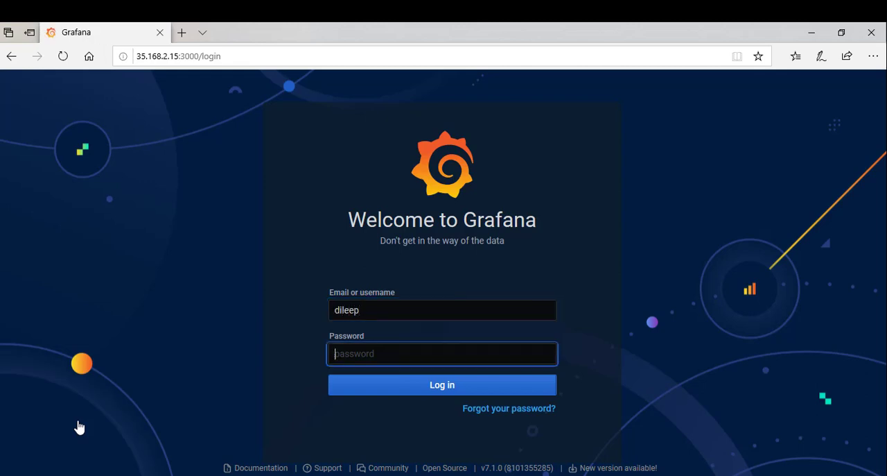
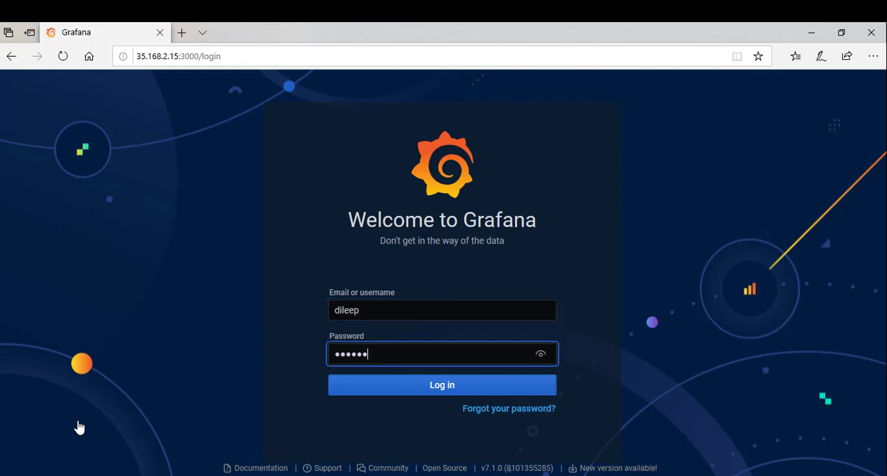
{"action": "left_click", "coordinate": [433, 390]}
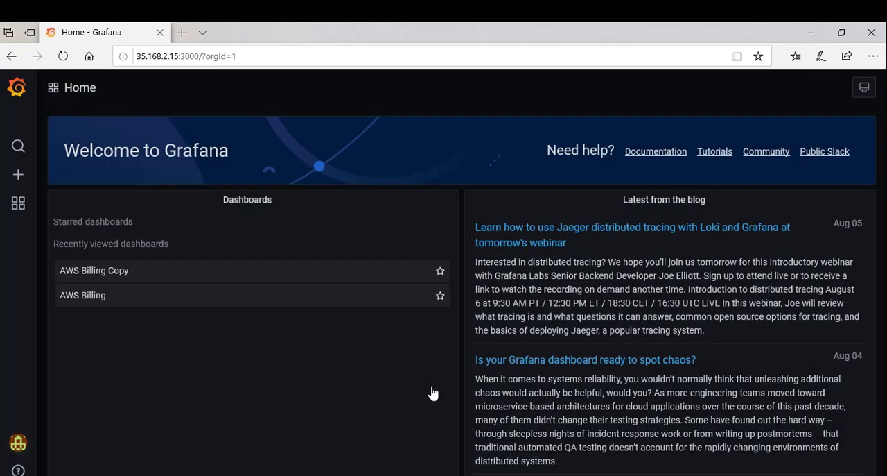
- Open the recently viewed AWS Billing Copy dashboard as the developer and set its time range to Last 90 days
{"action": "left_click", "coordinate": [188, 279]}
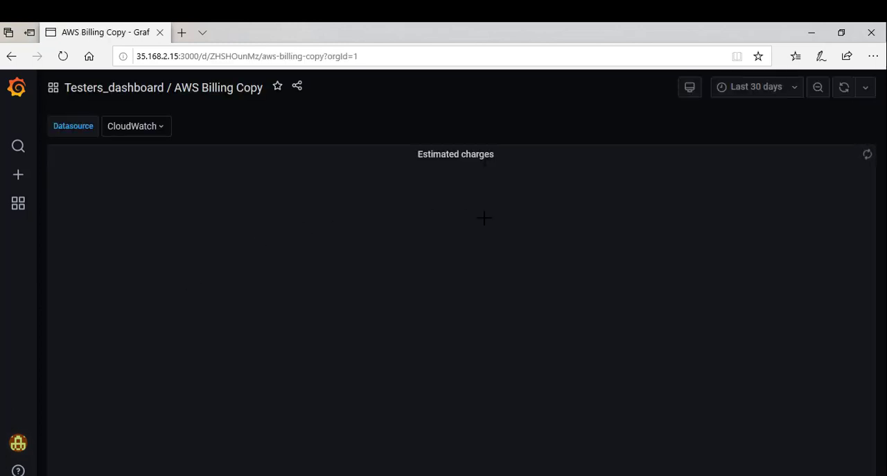
{"action": "left_click", "coordinate": [786, 98]}
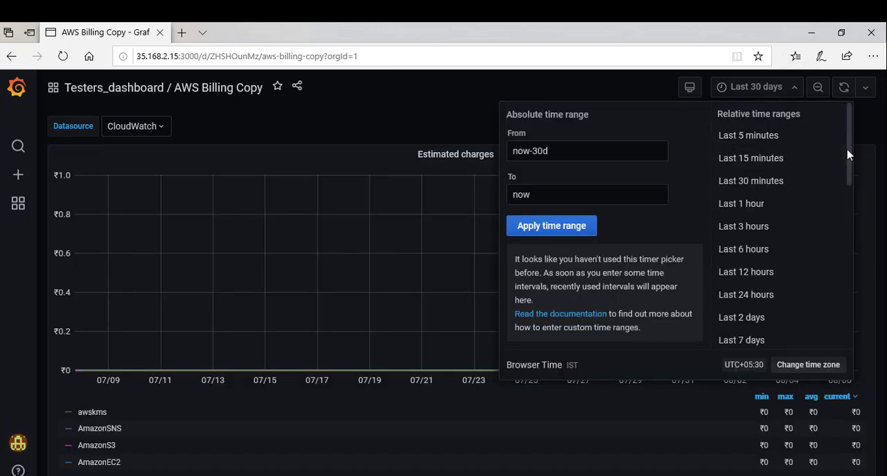
{"action": "left_click_drag", "start_coordinate": [848, 159], "coordinate": [845, 205]}
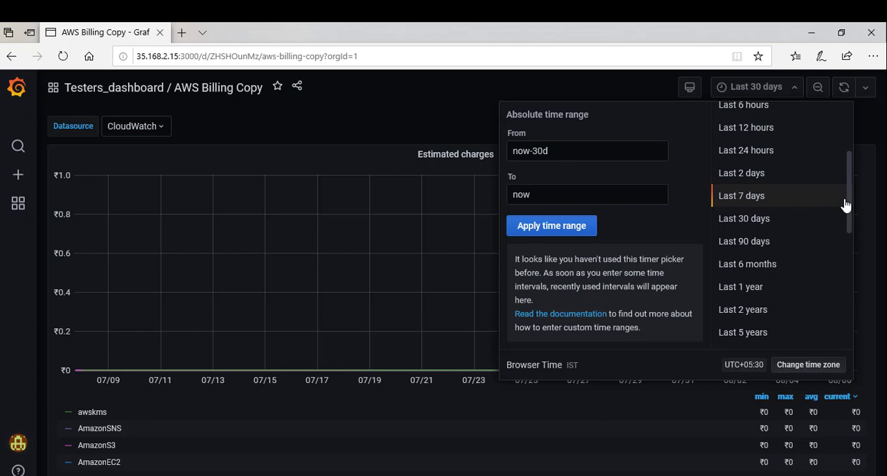
{"action": "left_click", "coordinate": [769, 248]}
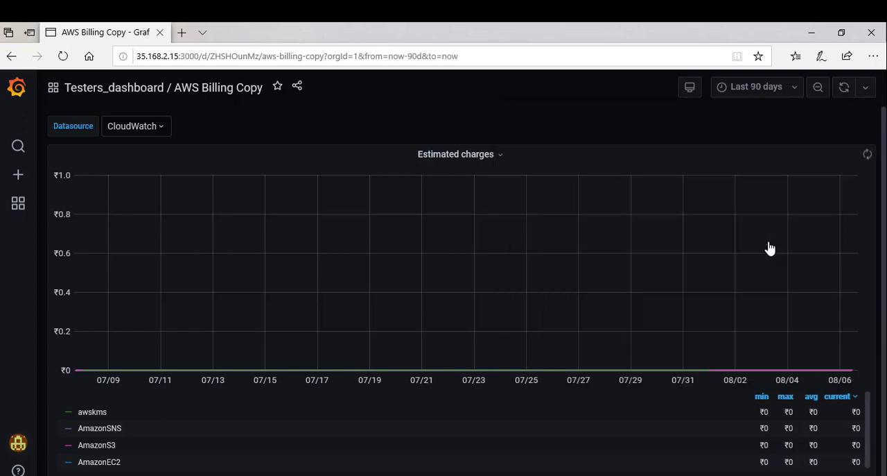